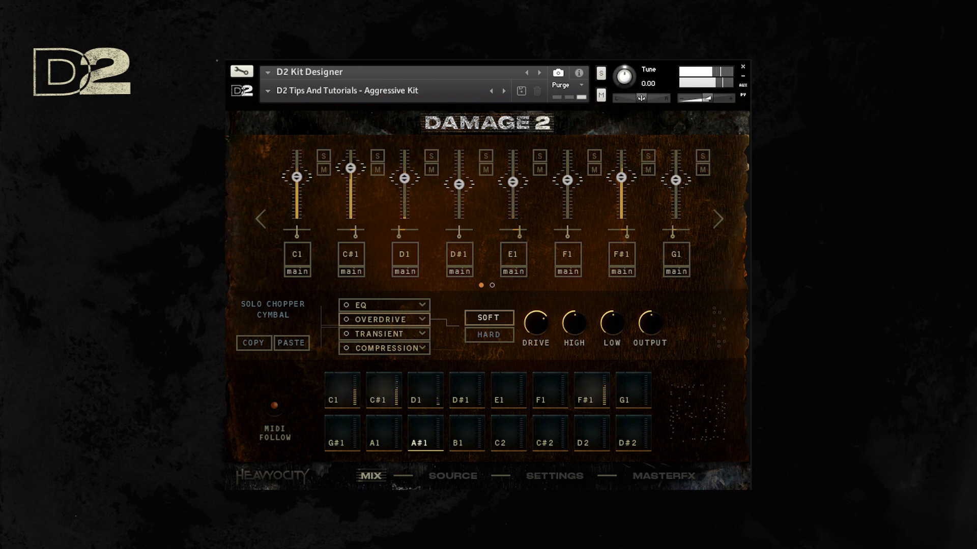
Step: Examine the sound, shape and mix settings of the F#1, G#1 and C1 pads in turn
left_click(559, 473)
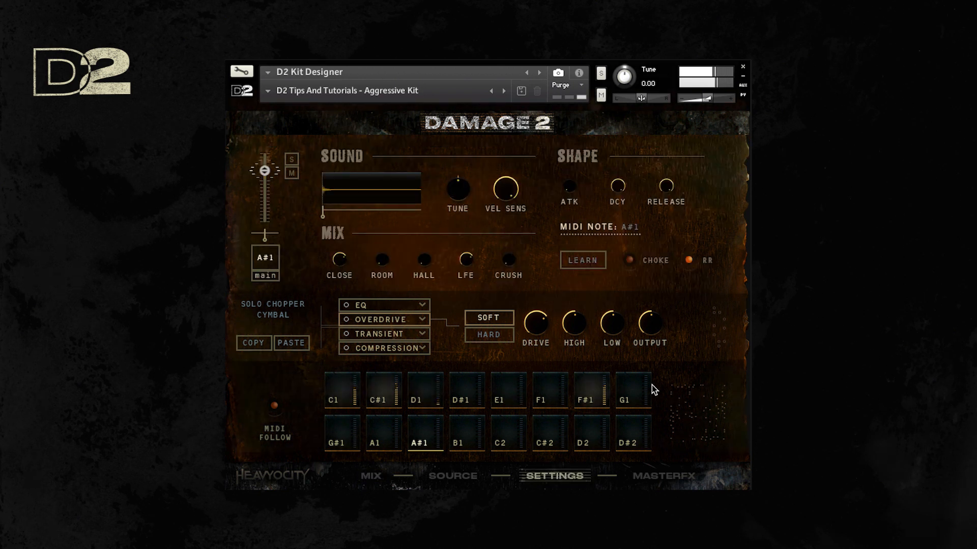
left_click(590, 389)
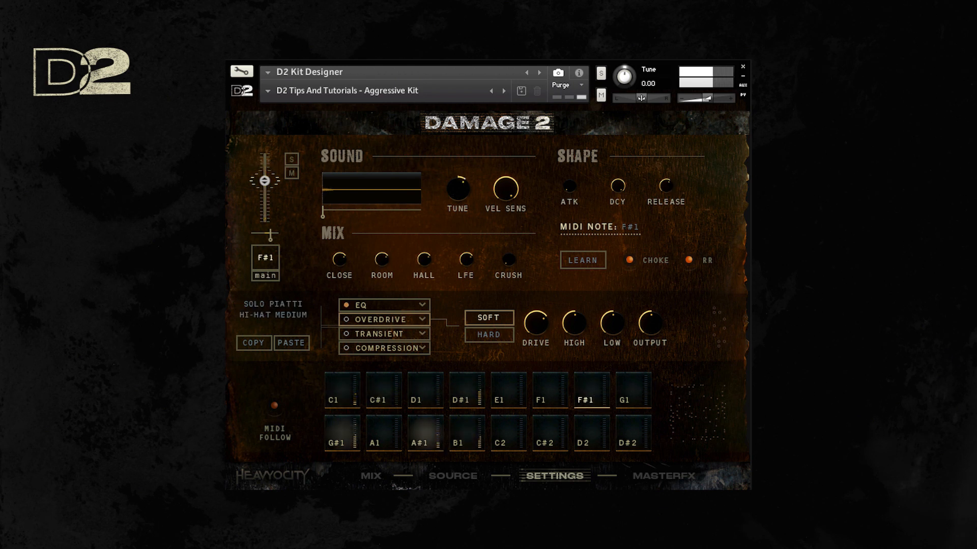
left_click(474, 430)
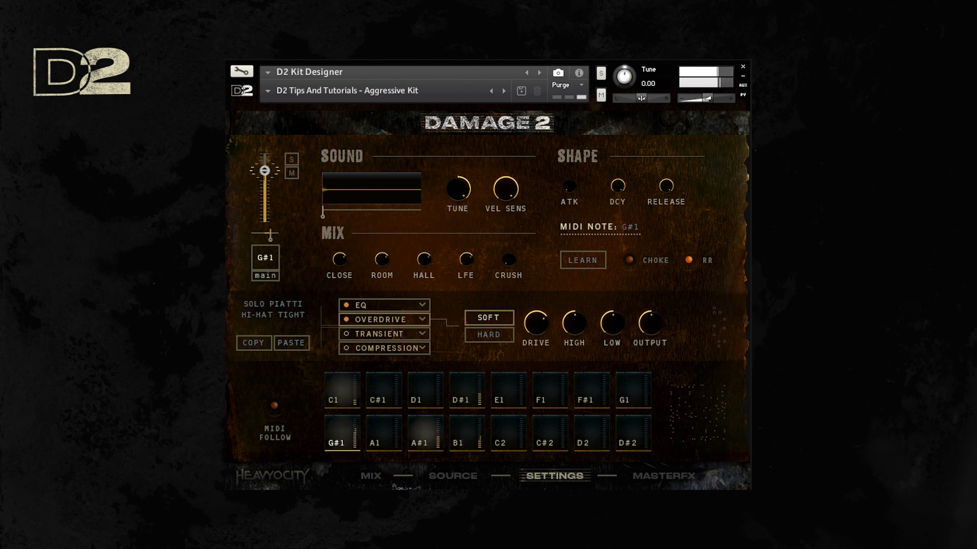
left_click(341, 390)
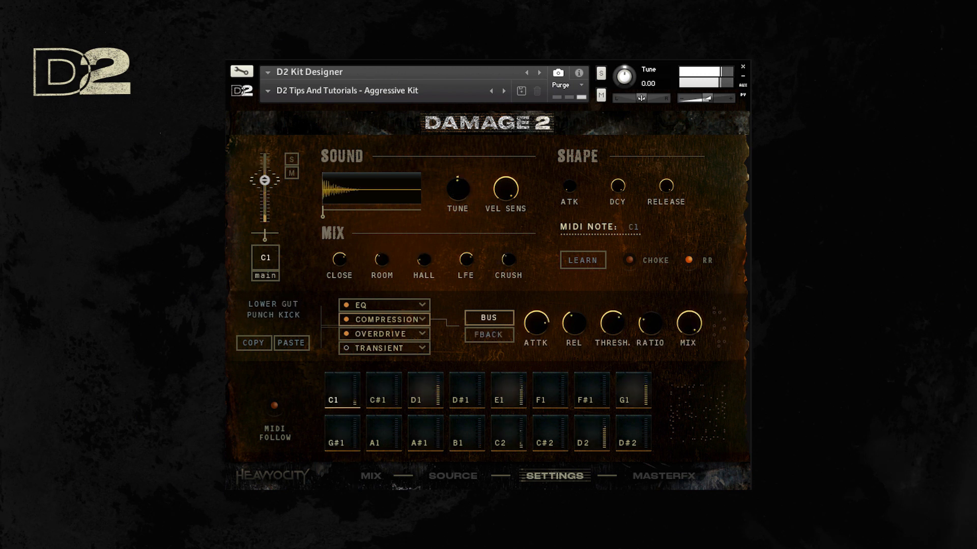
Step: Look up the source samples assigned to the C1, D1 and F1 pads, returning to the C1 kick
left_click(453, 476)
left_click(591, 325)
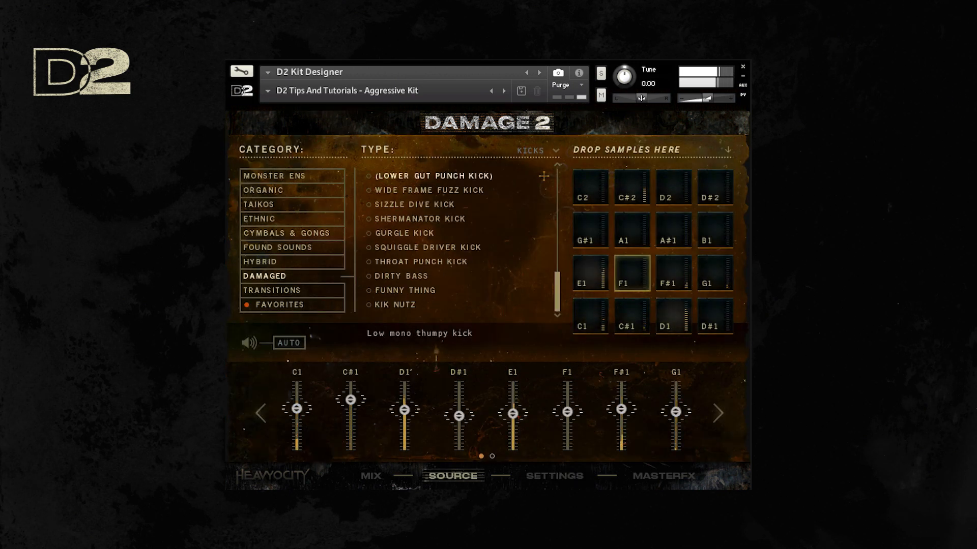
left_click(719, 309)
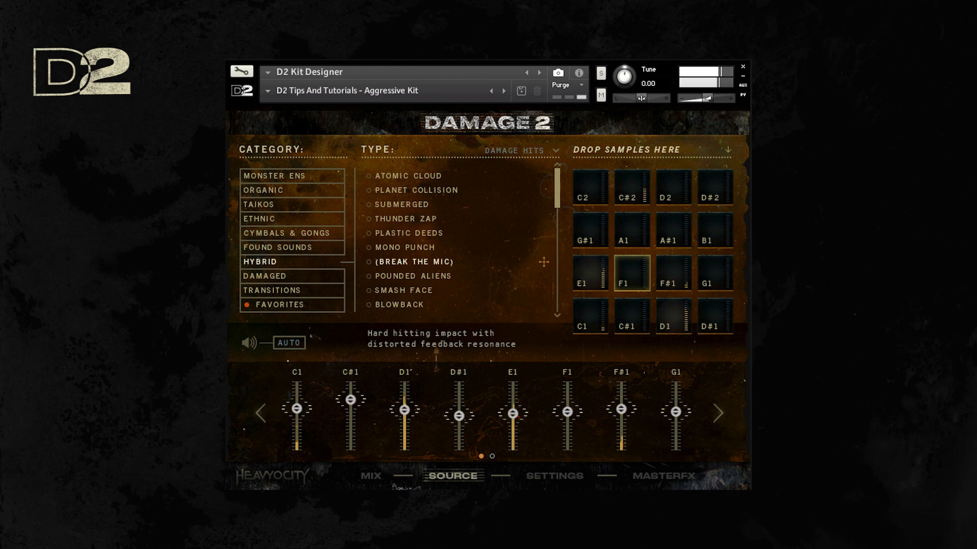
left_click(631, 269)
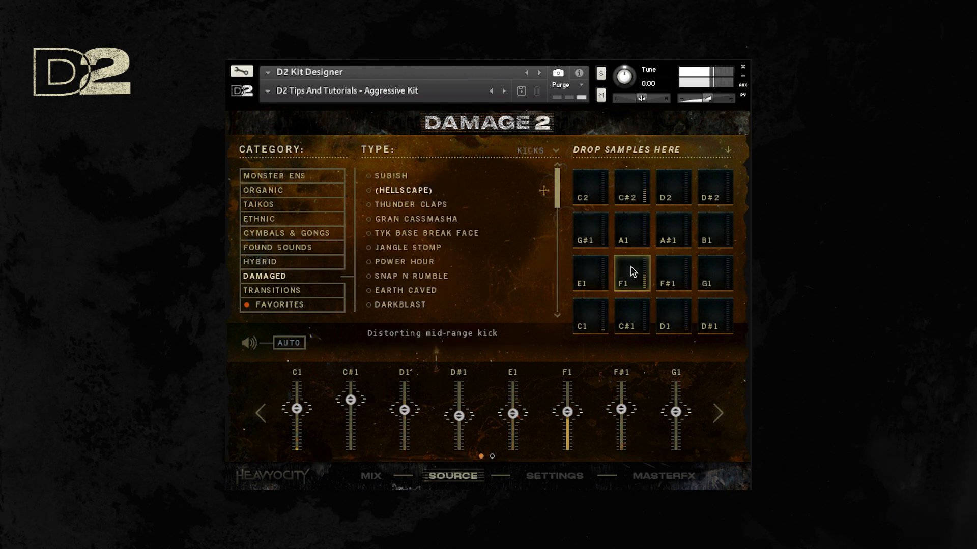
left_click(597, 319)
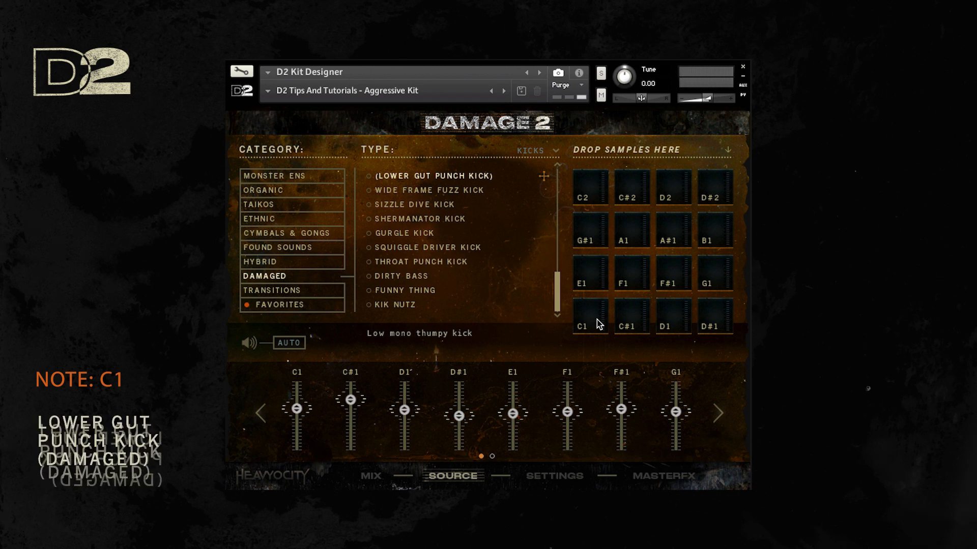
left_click(596, 319)
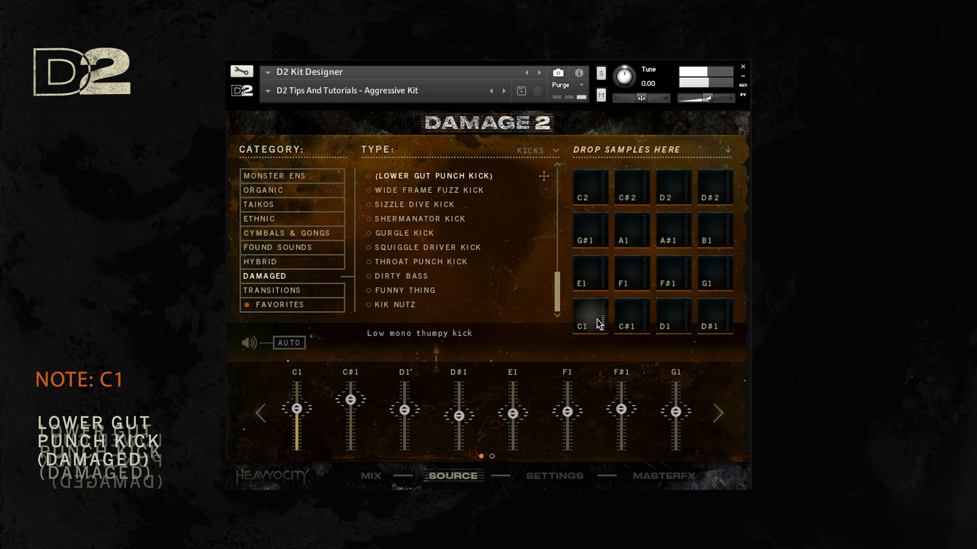
Step: Inspect the C1 kick's EQ, Compression and Overdrive settings, and shorten its release
left_click(569, 476)
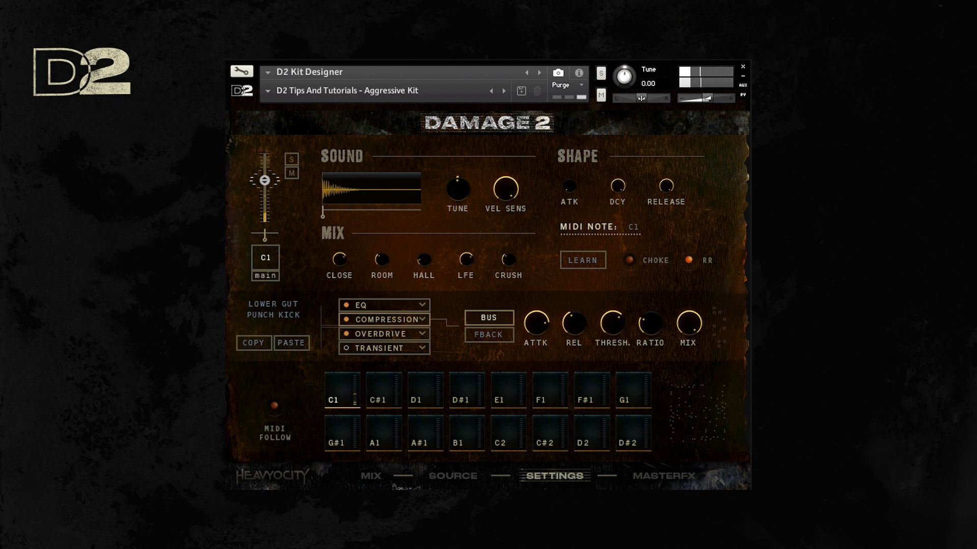
left_click(371, 307)
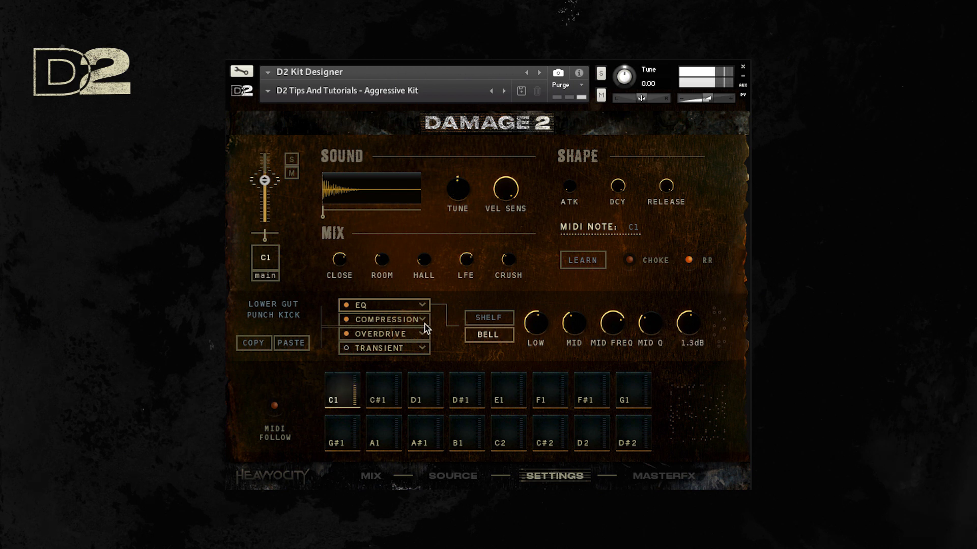
left_click(396, 322)
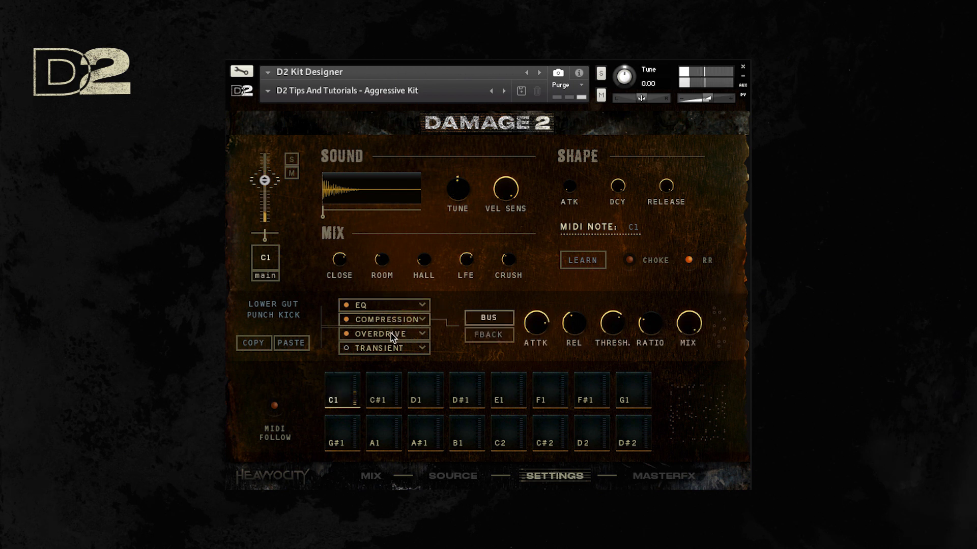
left_click(391, 334)
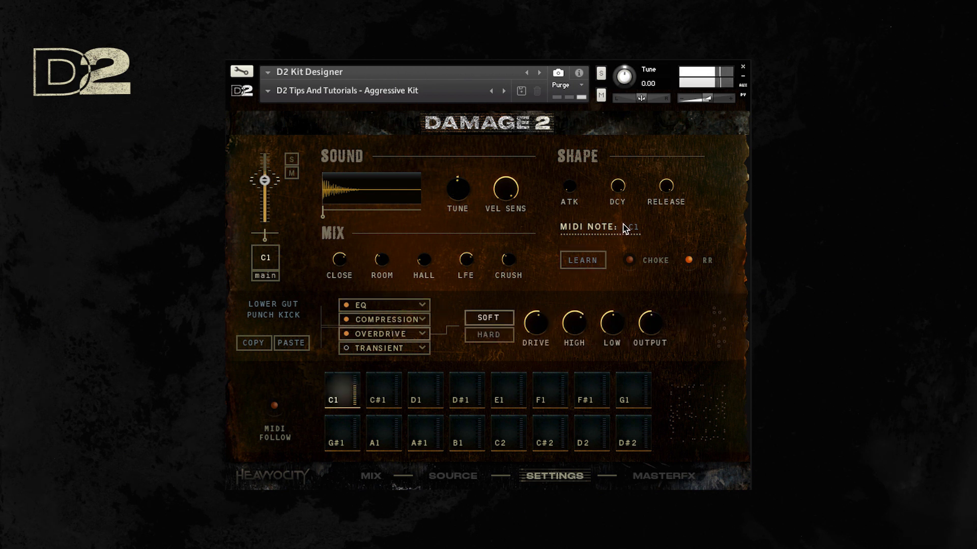
left_click_drag(666, 196, 664, 245)
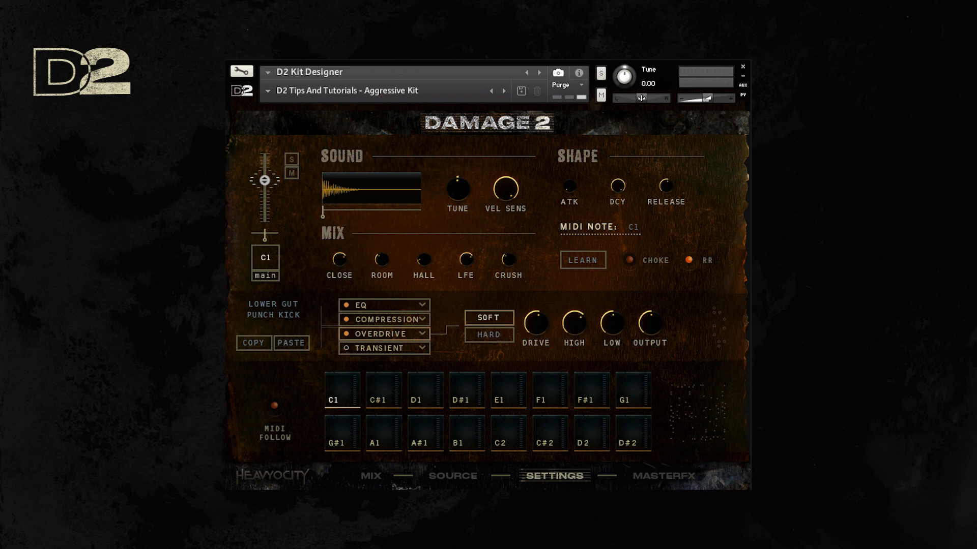
Step: Look up the source sample of the F1 pad and examine its release and room reverb settings
left_click(468, 476)
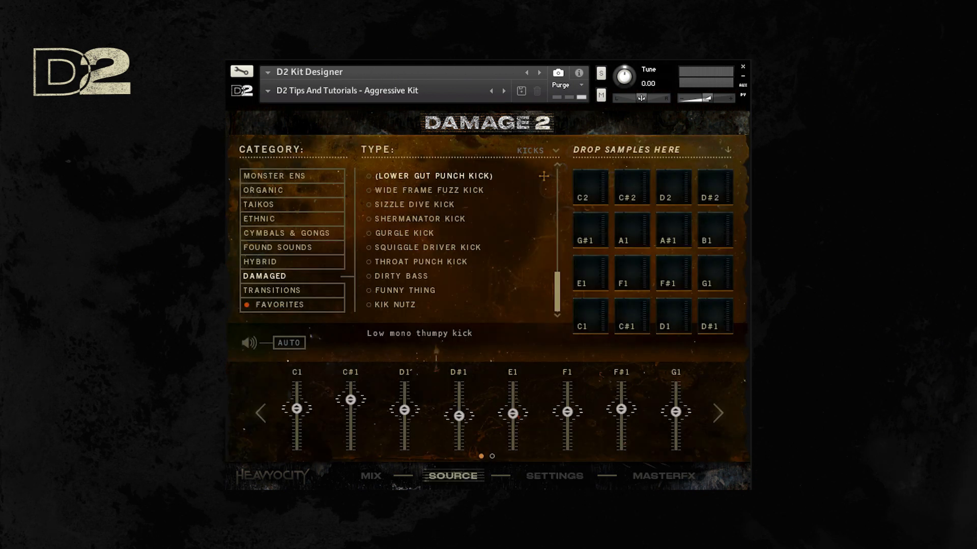
left_click(628, 278)
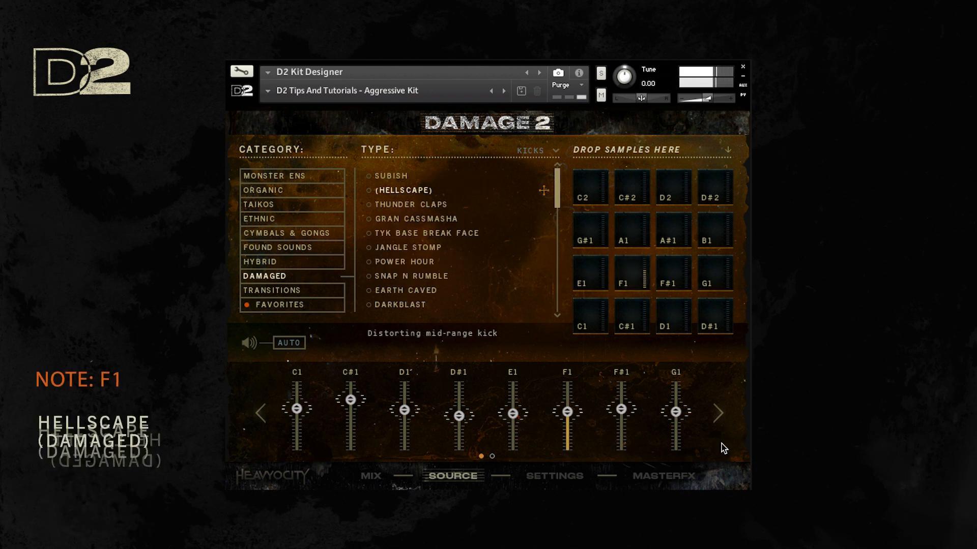
left_click(573, 470)
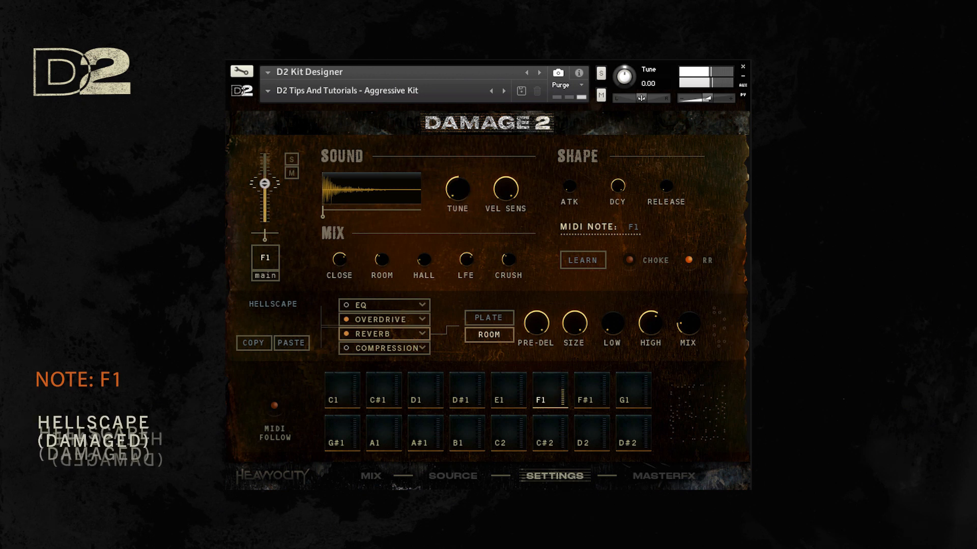
mouse_move(666, 190)
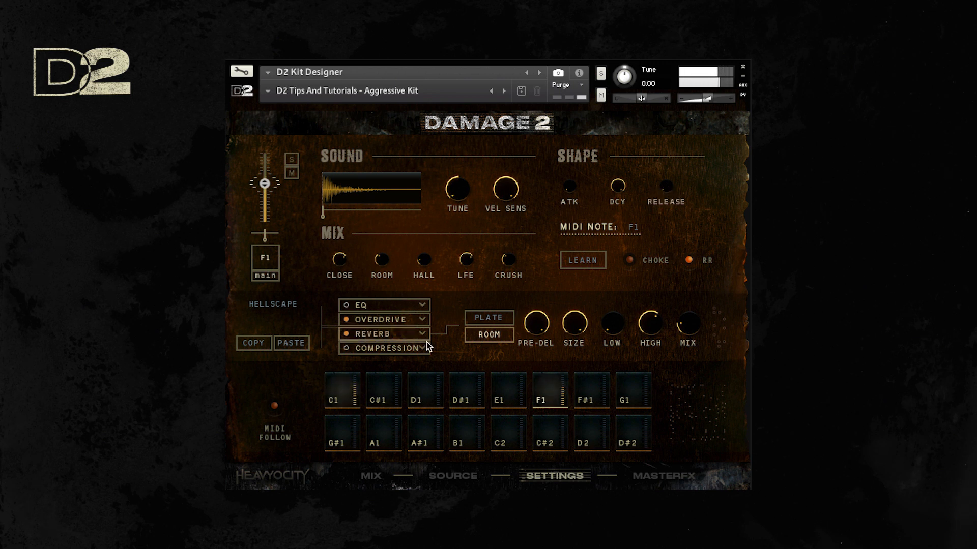
mouse_move(698, 328)
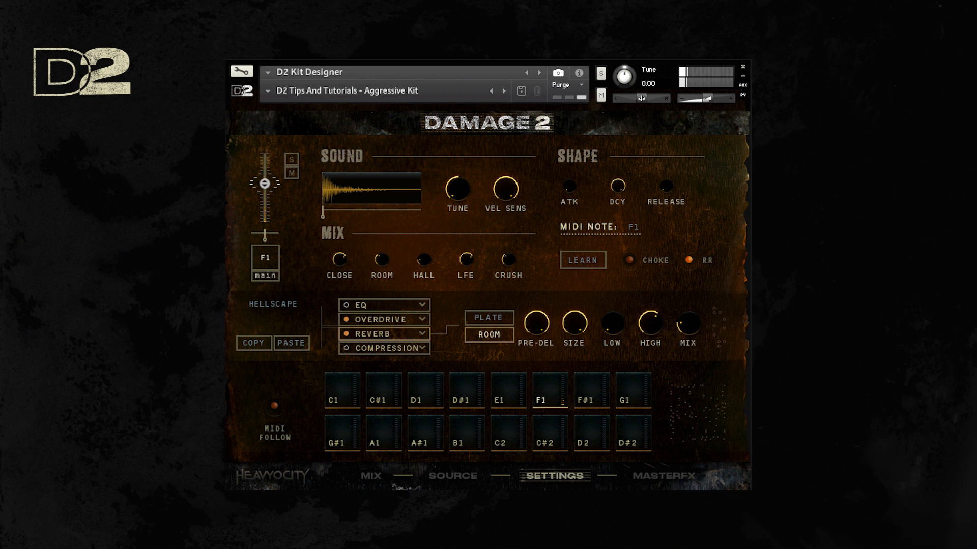
Step: Look up the source sample of the C#1 pad within the organic snares list
left_click(464, 475)
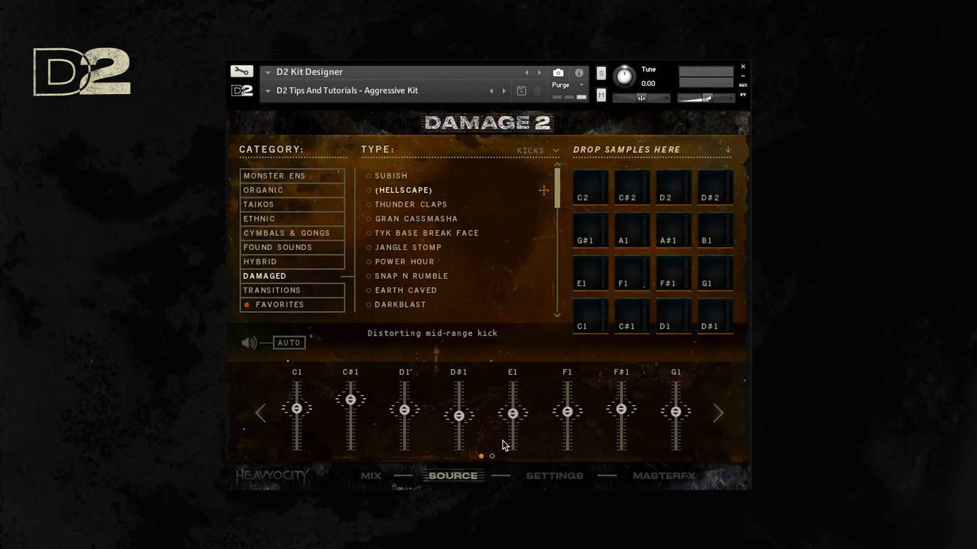
left_click(633, 312)
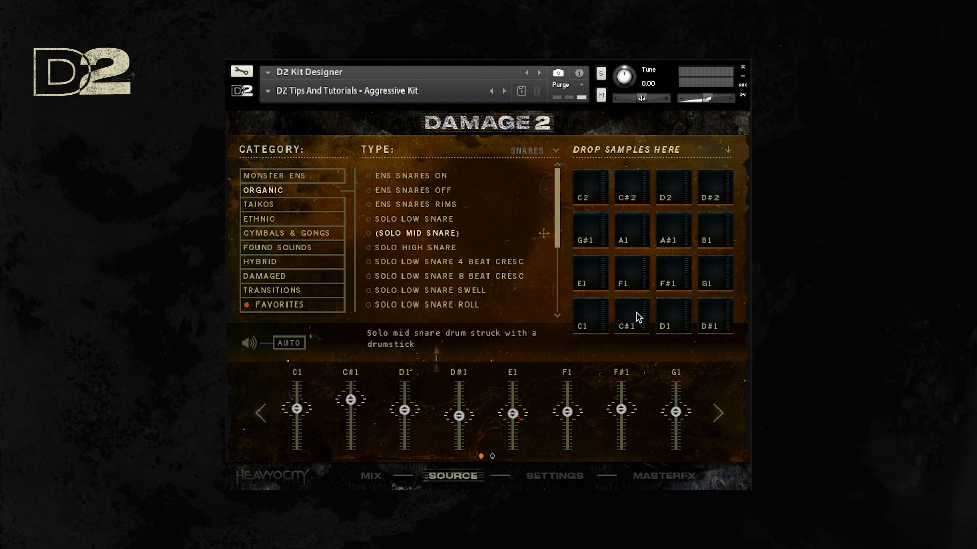
mouse_move(554, 196)
left_mouse_down()
mouse_move(554, 291)
mouse_move(557, 176)
left_mouse_up()
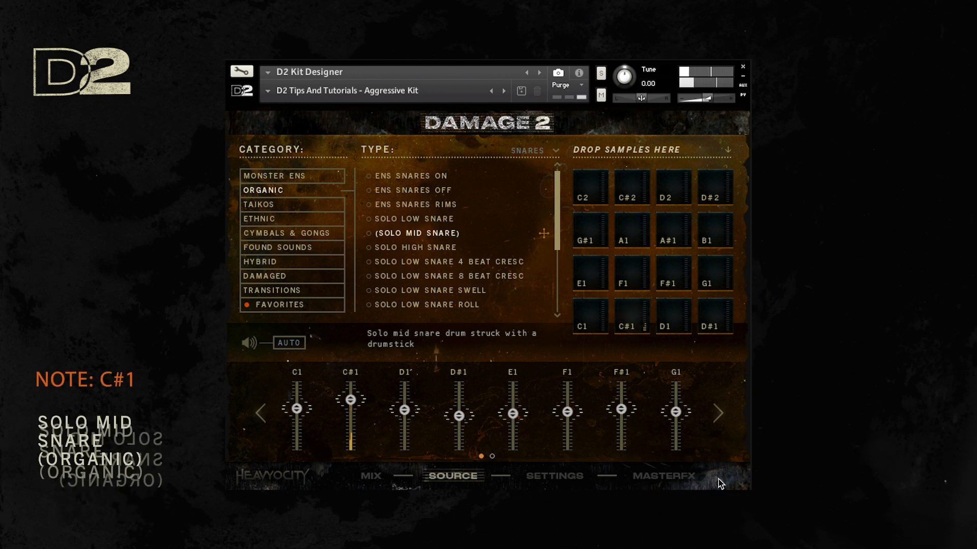
Step: Examine the C#1 snare's mix settings together with its Overdrive and Compression parameters
left_click(568, 474)
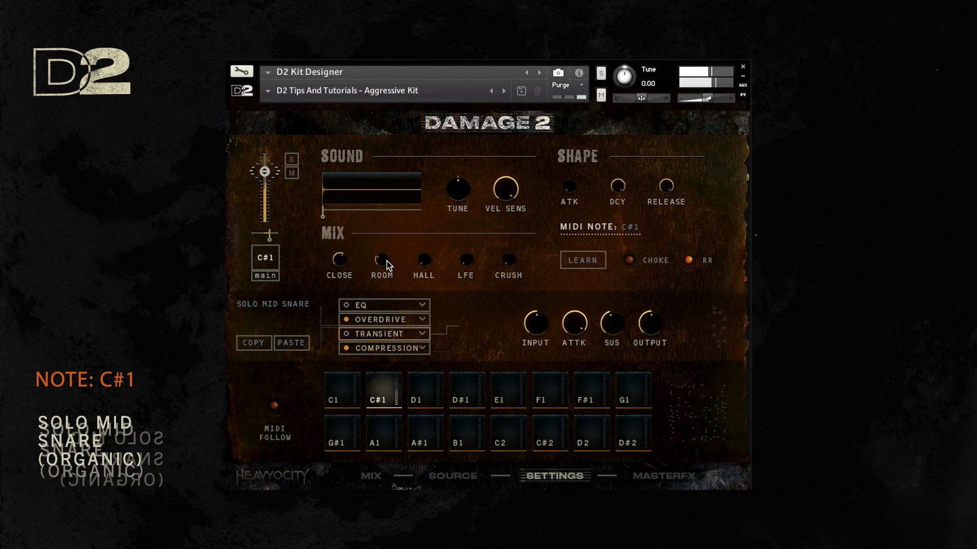
left_click(380, 319)
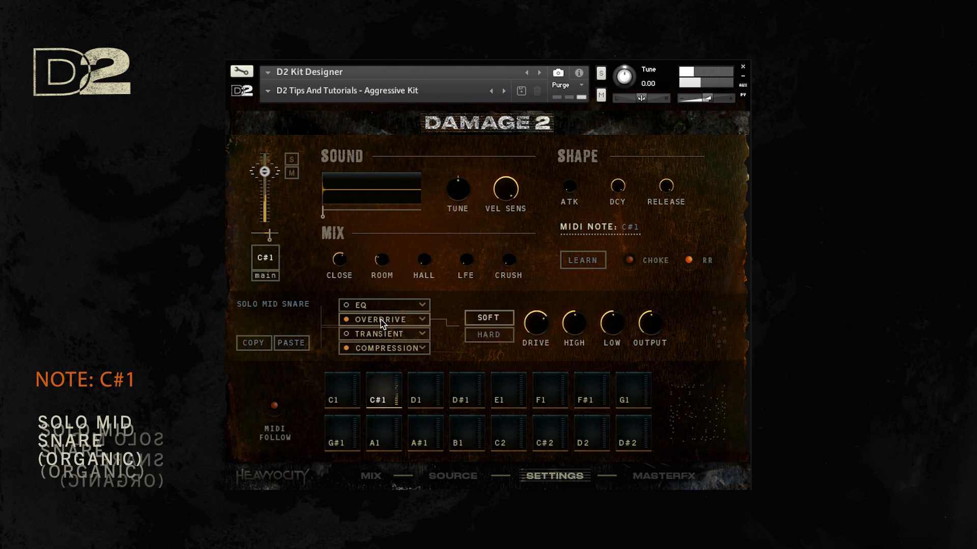
left_click(381, 349)
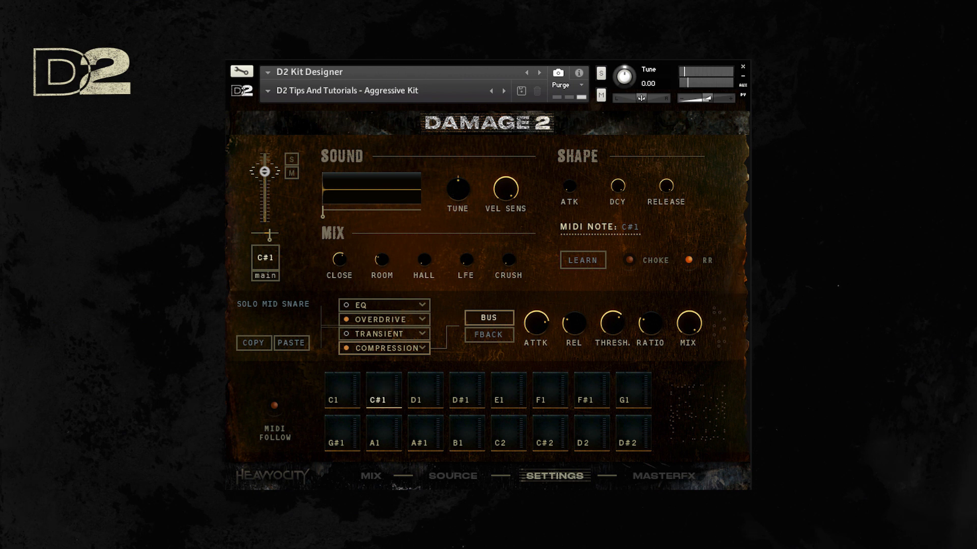
Step: Compare the sound and shape settings of the D1 and E1 pads, including their release and choke options
left_click(421, 390)
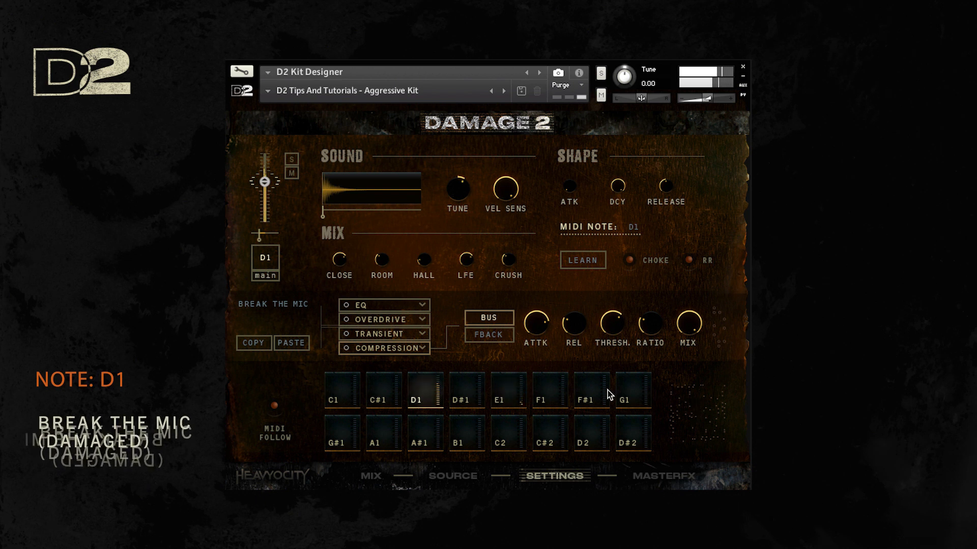
left_click(513, 393)
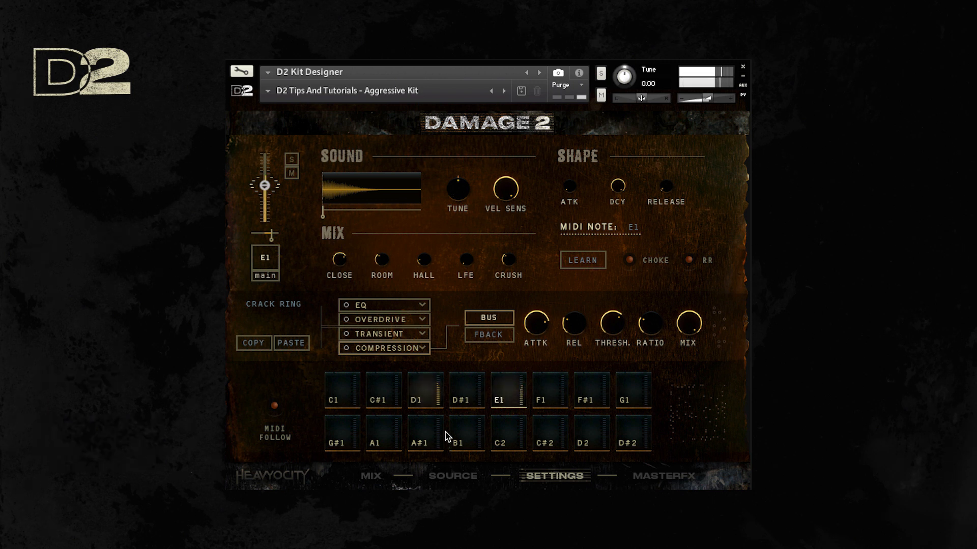
left_click(429, 391)
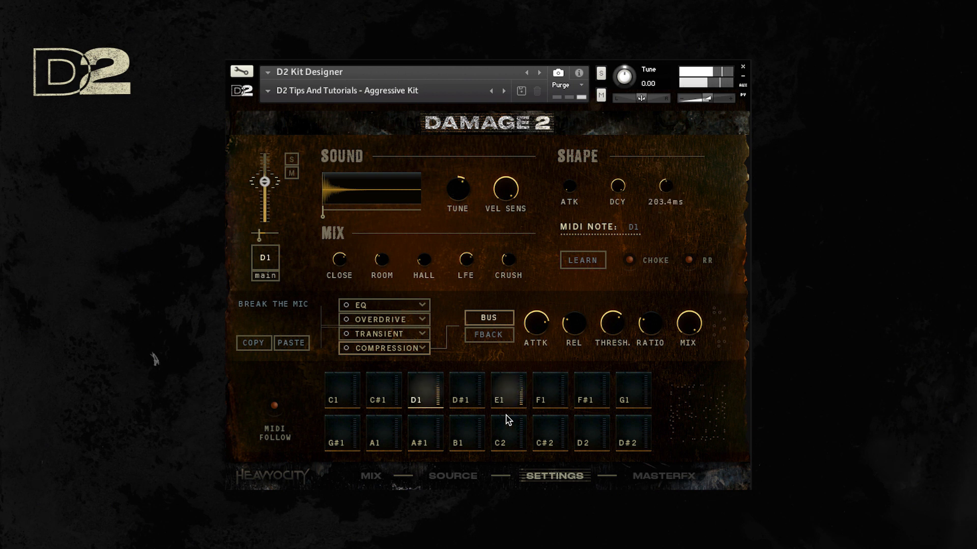
left_click(517, 384)
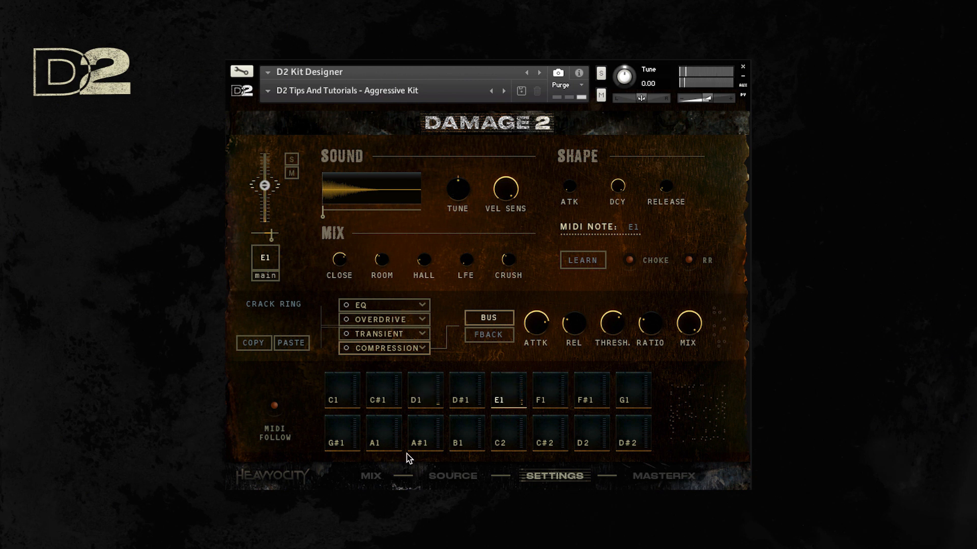
Step: Turn on MIDI Follow and show the mixer faders for the kit
left_click(275, 406)
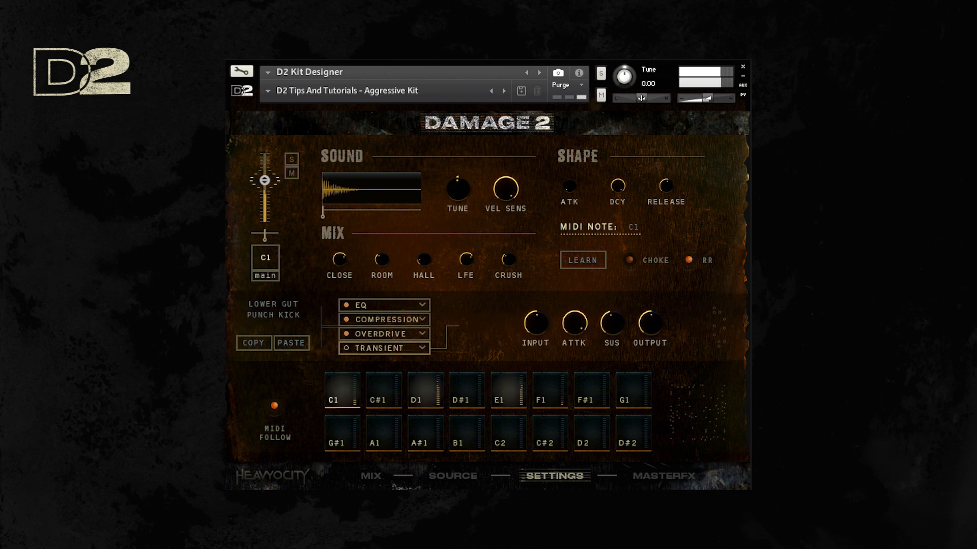
left_click(366, 477)
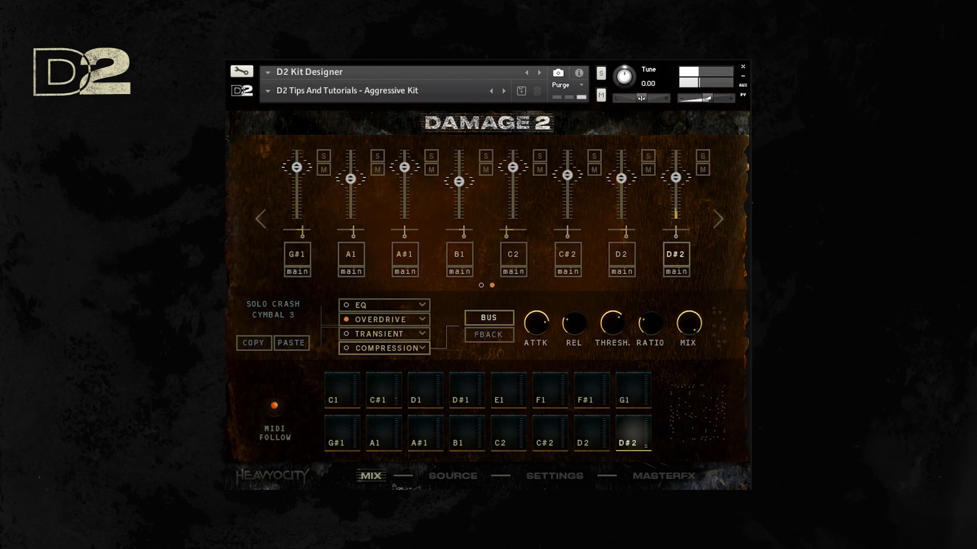
Step: Look up the source samples of the D#2 and F#1 pads and browse the cymbals list
left_click(441, 478)
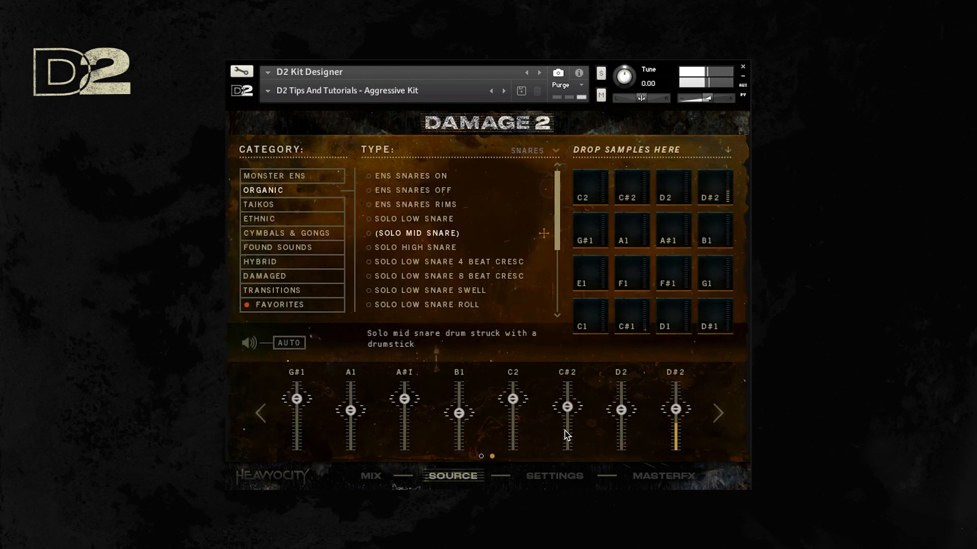
left_click(717, 197)
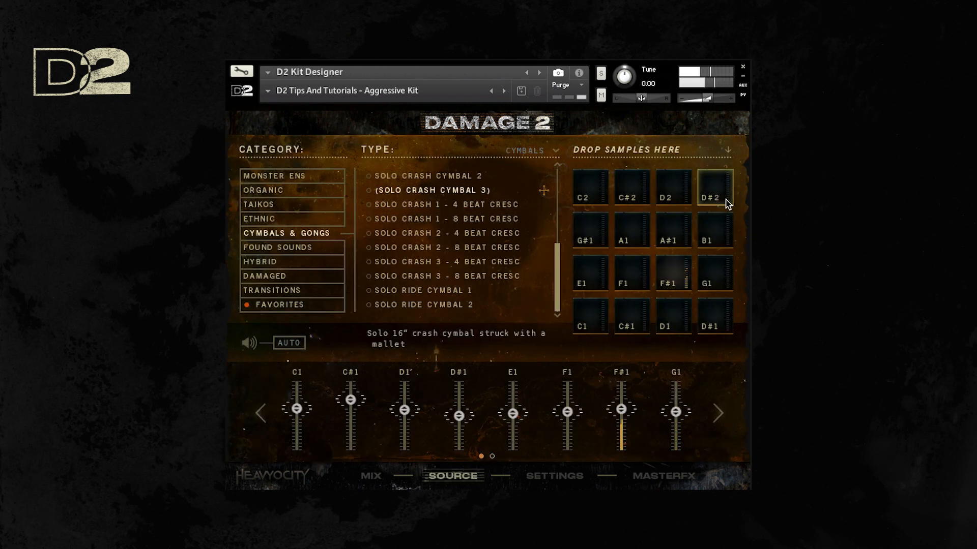
left_click(675, 273)
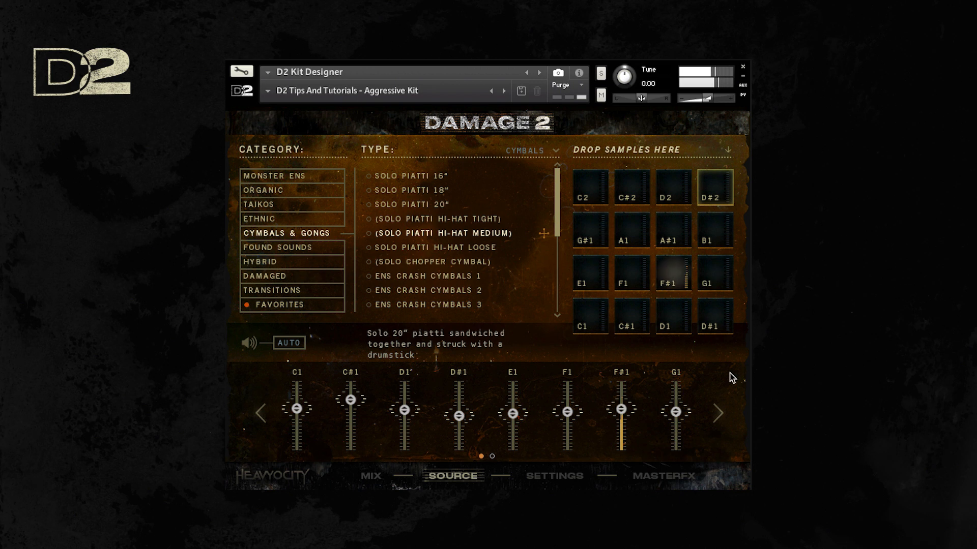
scroll(559, 231, "down", 4)
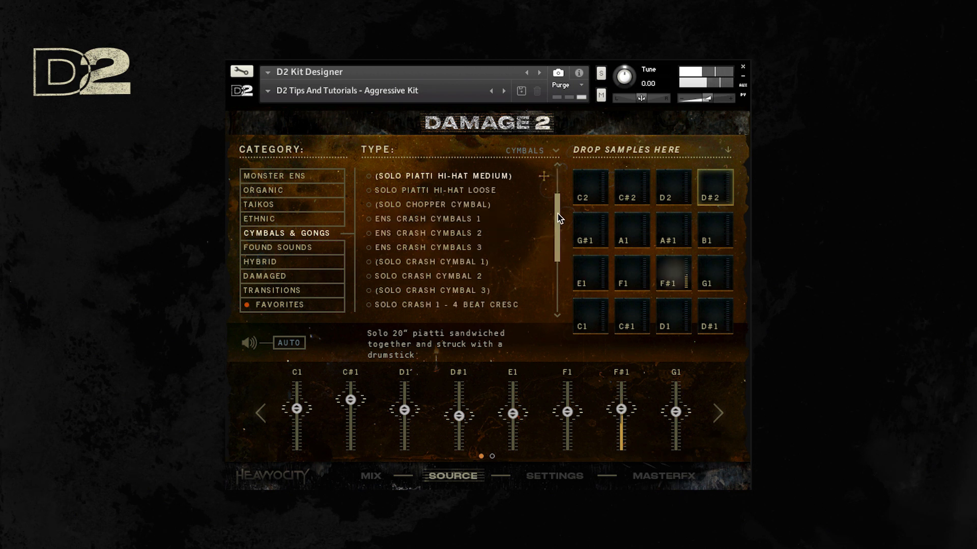
Step: Browse the Solo Piatti Hi-Hat samples in the cymbals list and look up the G#1 pad's source sample
scroll(558, 214, "up", 3)
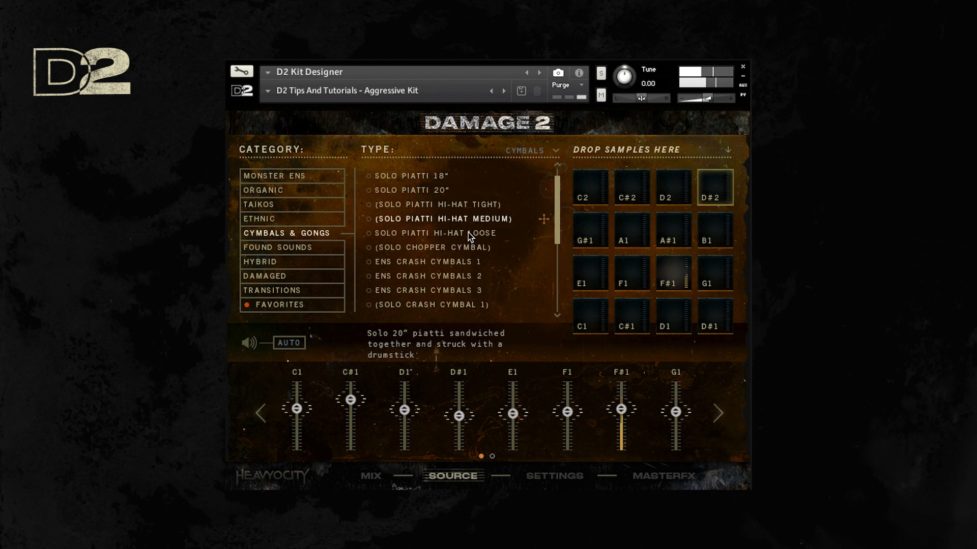
left_click(468, 233)
left_click(468, 219)
left_click(469, 208)
scroll(554, 230, "up", 1)
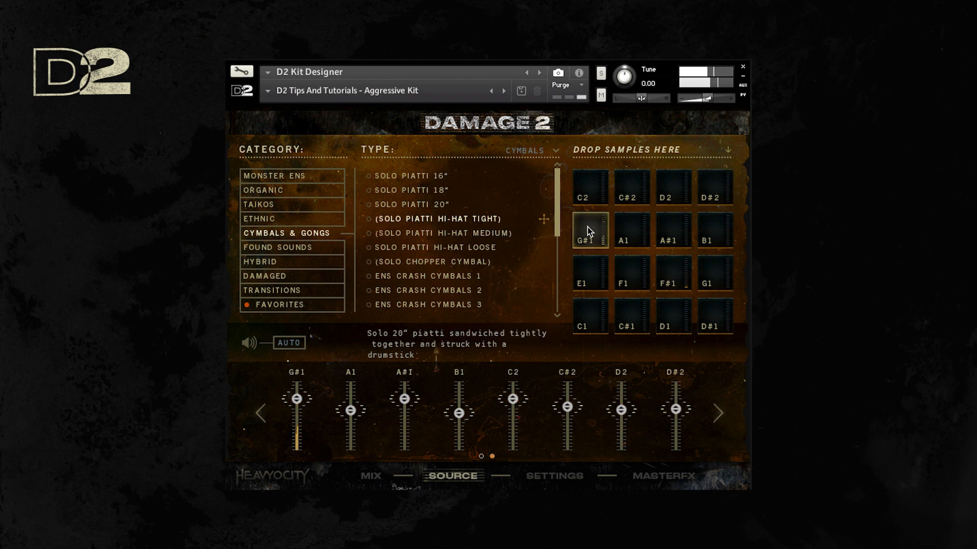
Step: Compare the sound, shape and choke settings of the F#1, G#1 and A#1 cymbal pads
left_click(571, 471)
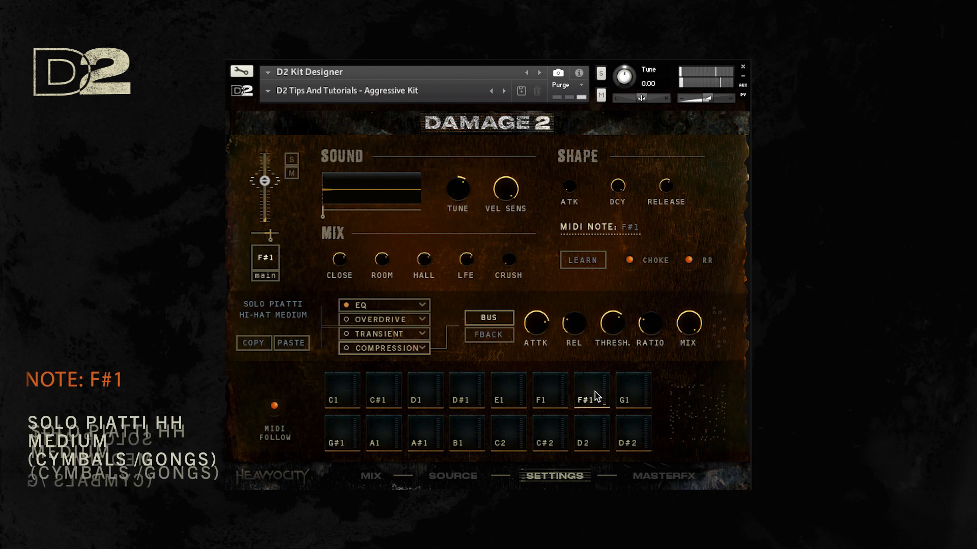
left_click(344, 430)
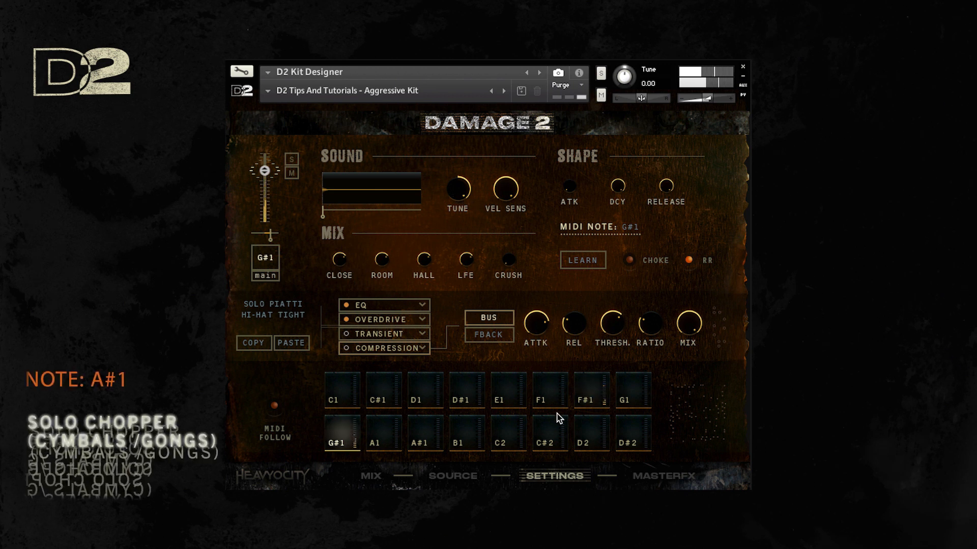
left_click(427, 427)
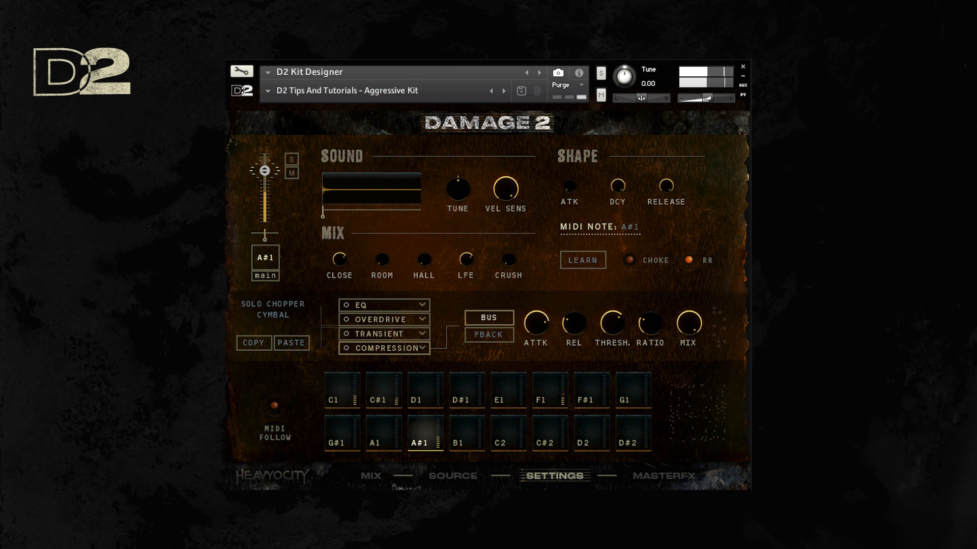
Step: Compare the Overdrive mode and parameters of the C#2 and D#2 crash cymbal pads
left_click(548, 429)
left_click(389, 321)
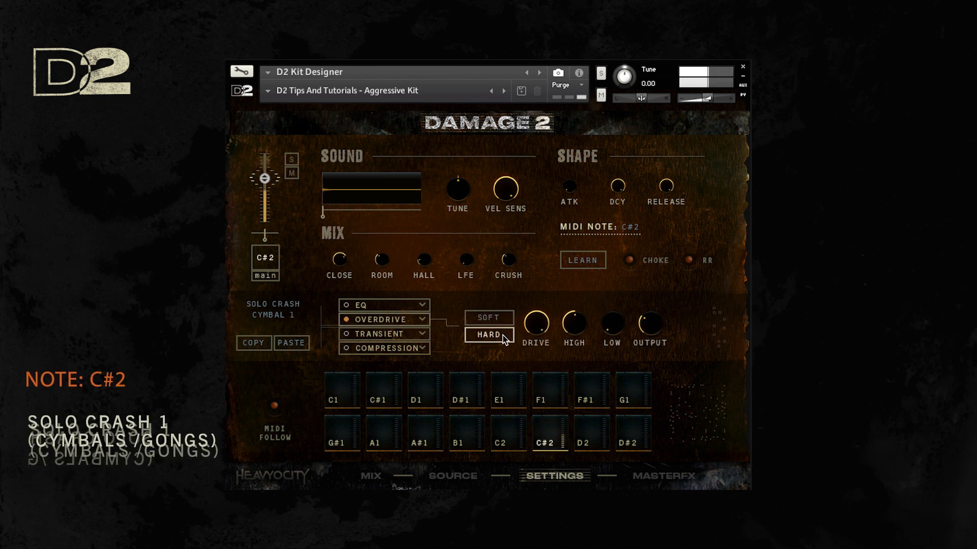
left_click(629, 436)
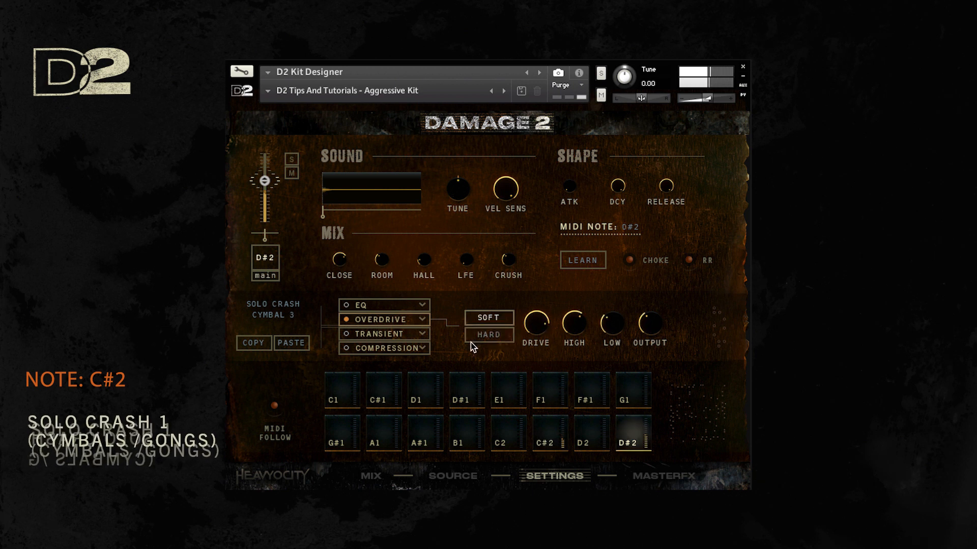
left_click(483, 318)
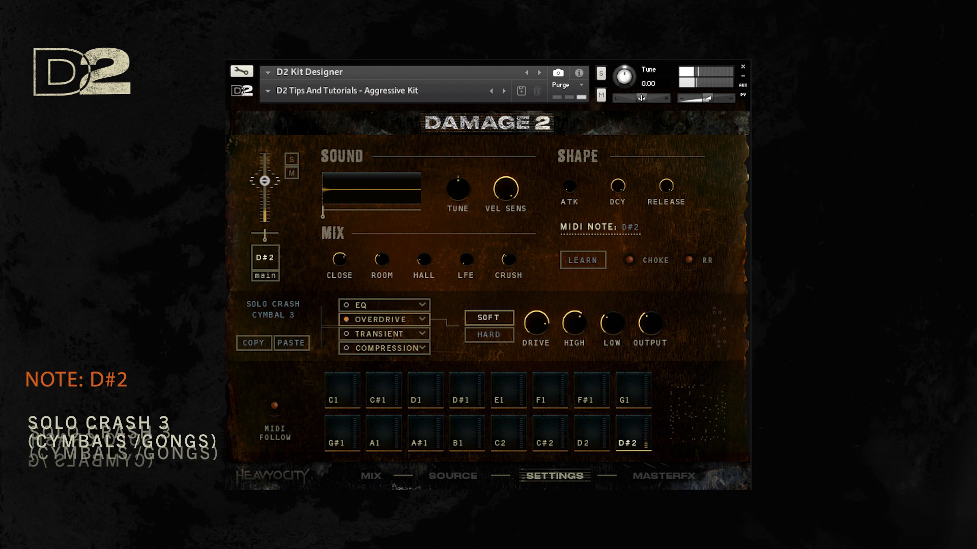
left_click(549, 431)
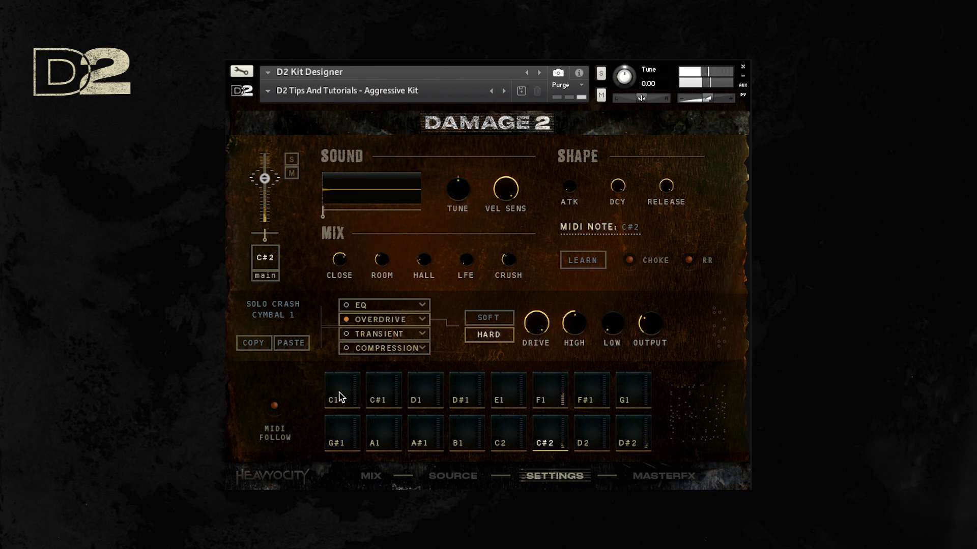
Step: Look up the source samples of the D#1, G1 and A1 pads in the Damaged category
left_click(458, 476)
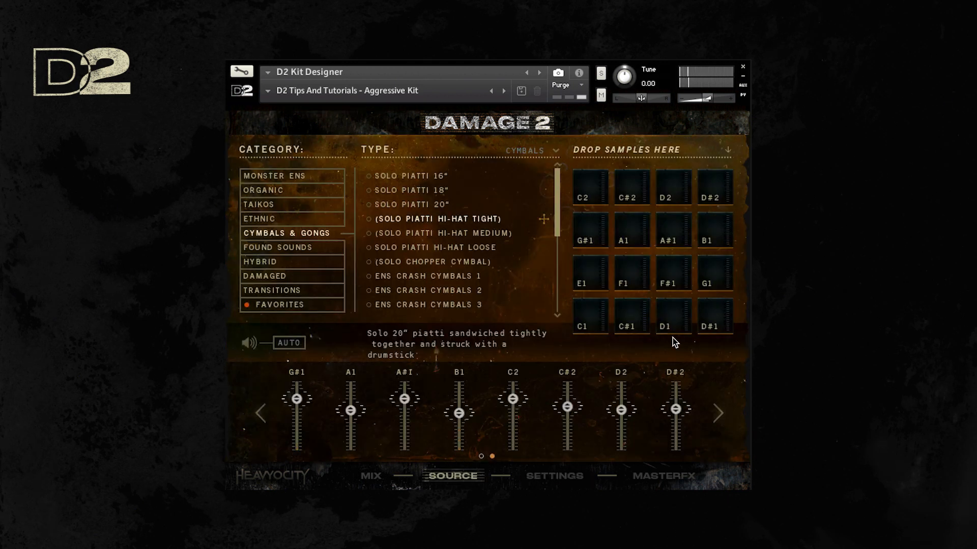
left_click(711, 317)
left_click(707, 260)
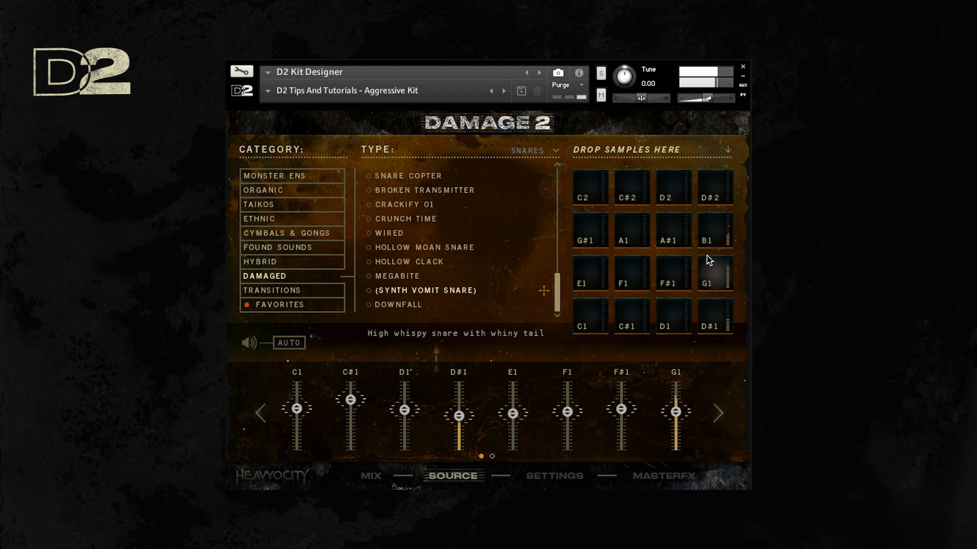
left_click(712, 273)
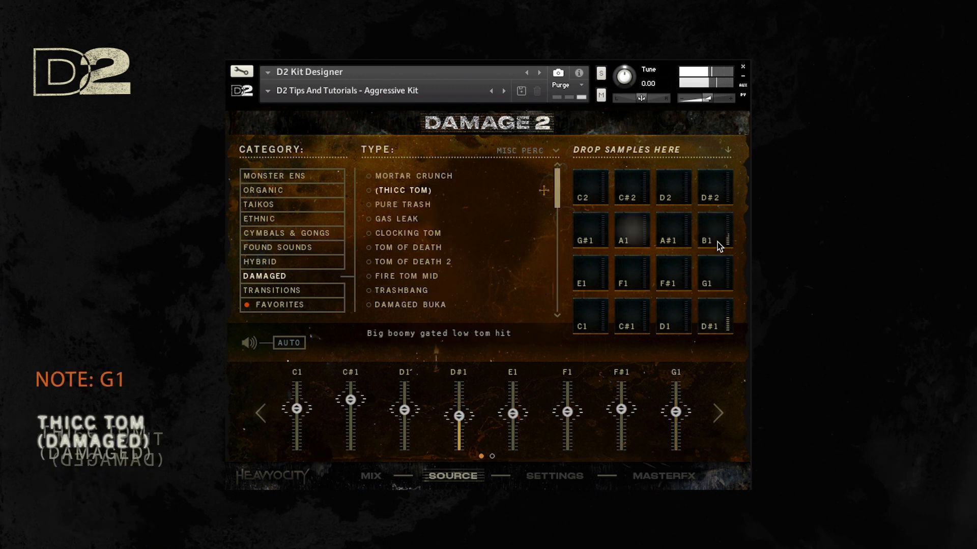
left_click(630, 229)
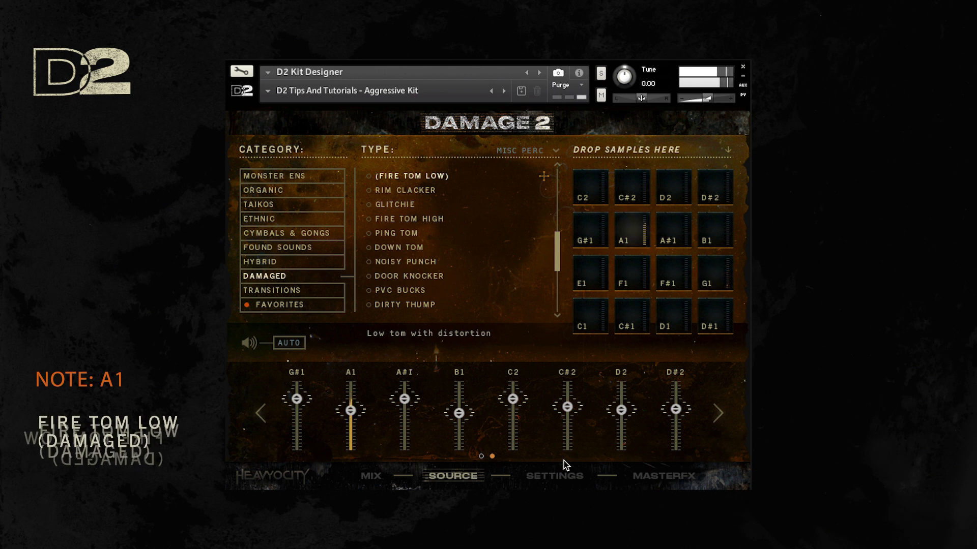
Step: Review the sound and shape settings of the A1, D#1 and B1 pads
left_click(560, 474)
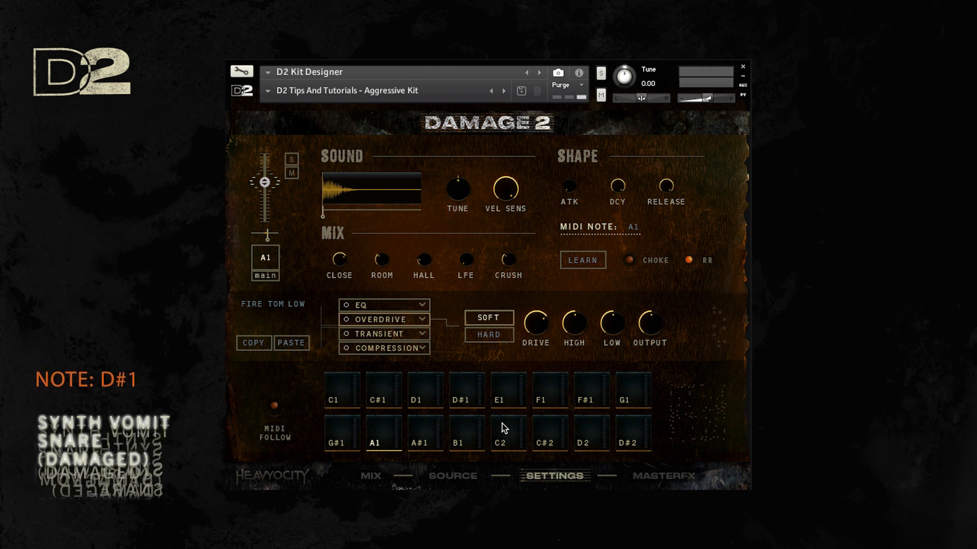
left_click(478, 402)
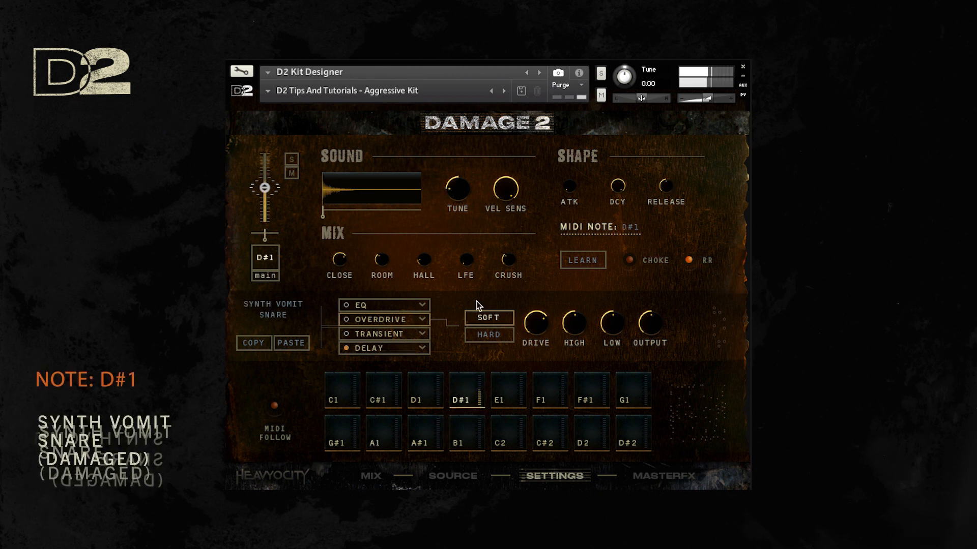
left_click(476, 433)
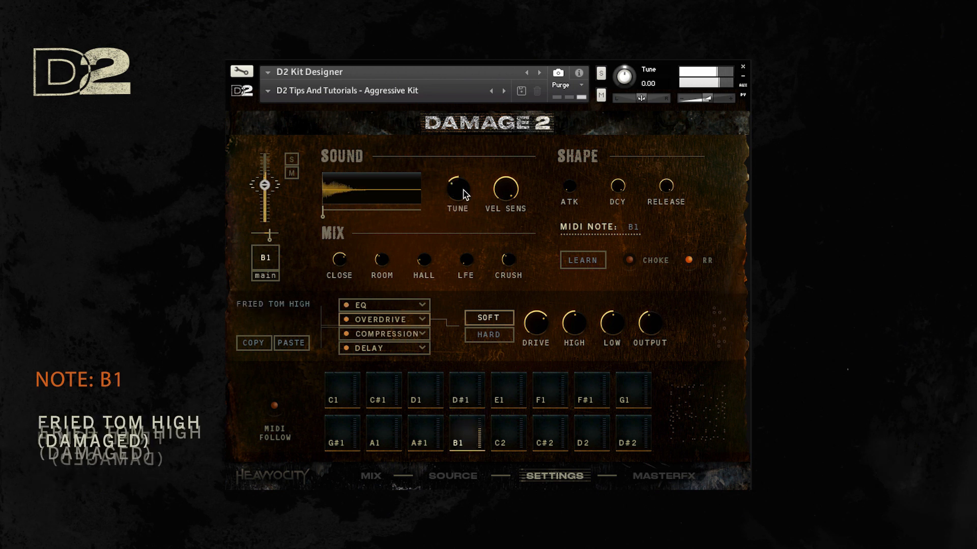
Step: Examine the B1 tom's EQ, Overdrive, Compression and Delay parameters in turn
left_click(384, 305)
left_click(383, 321)
left_click(385, 334)
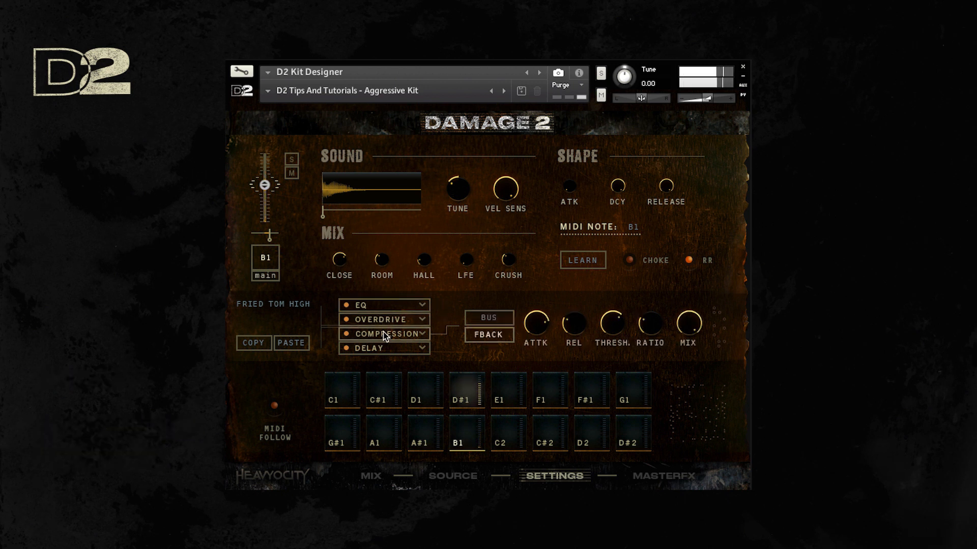
left_click(385, 348)
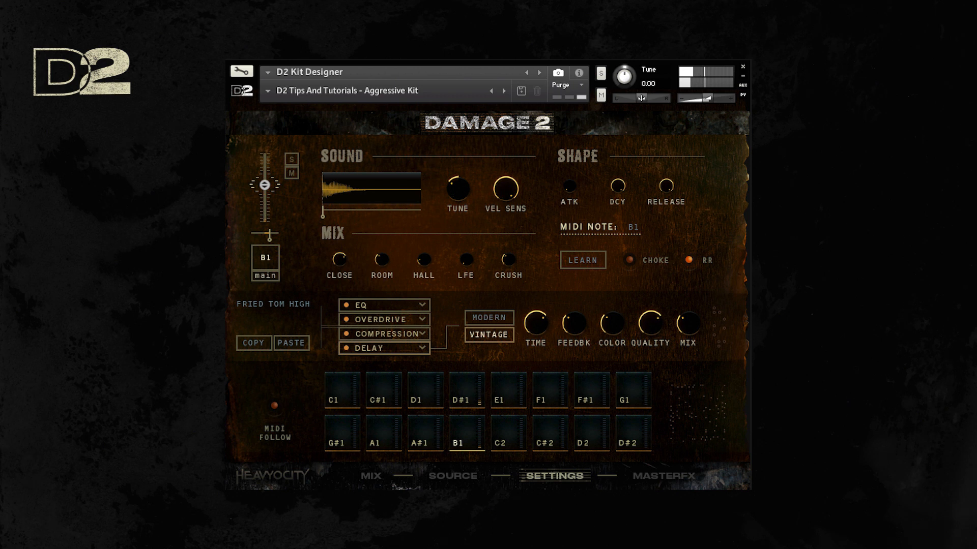
Step: Review the C2 and D2 pads' settings, look up D2's source sample and browse the Transitions category
left_click(505, 432)
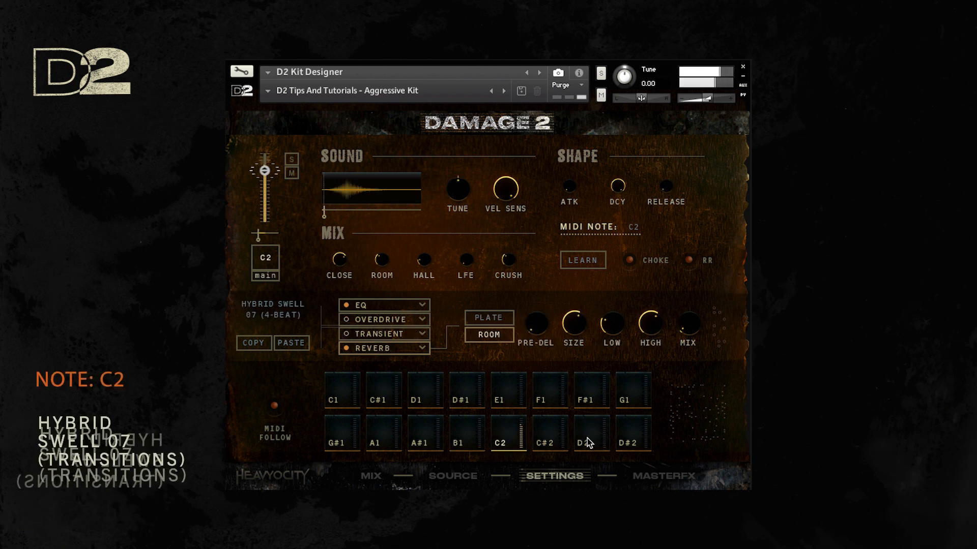
left_click(464, 476)
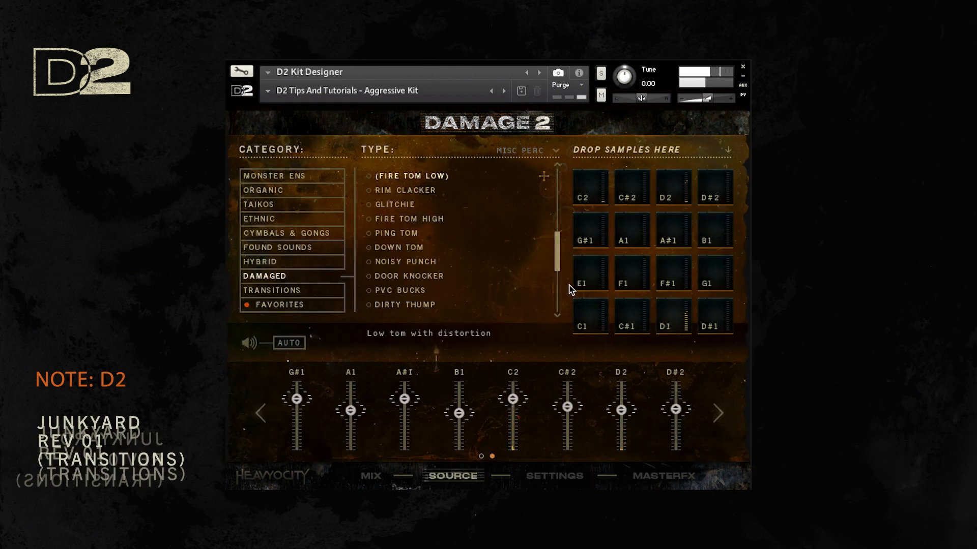
left_click(664, 182)
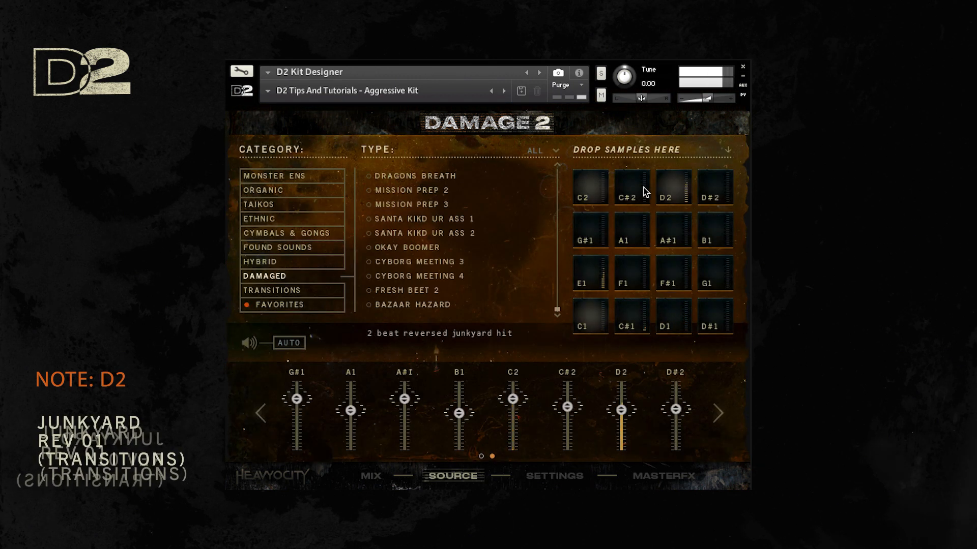
left_click(289, 289)
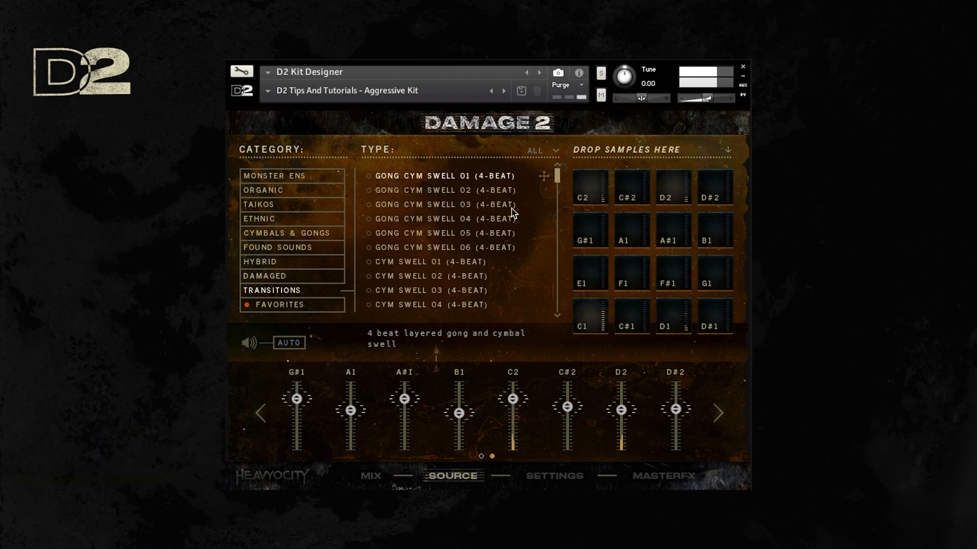
left_click_drag(554, 178, 557, 215)
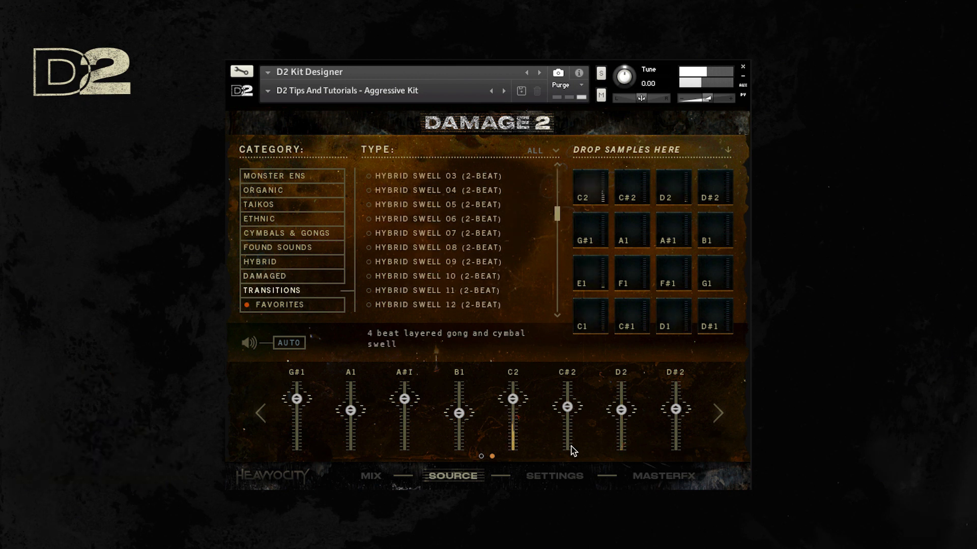
left_click(570, 476)
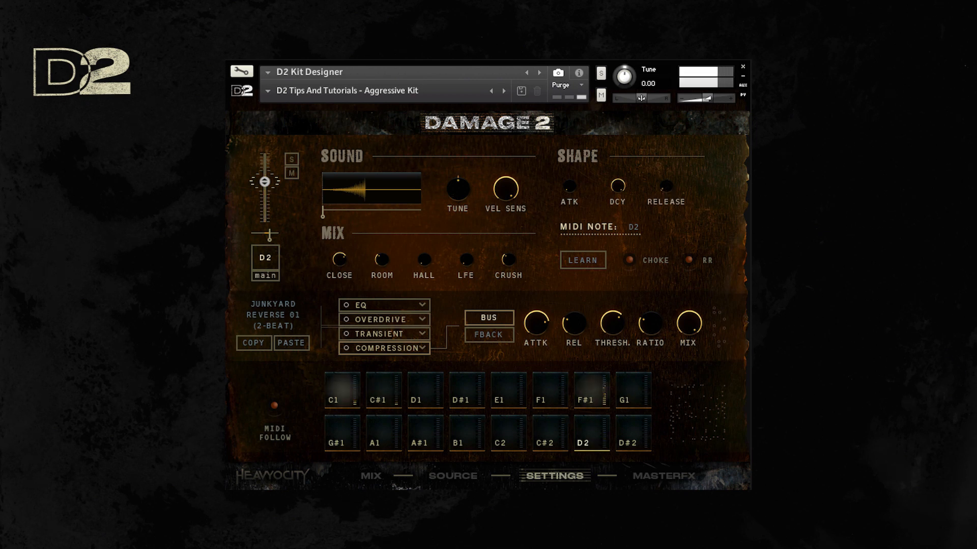
Step: View the mixer faders with MIDI Follow turned on, and switch MIDI Follow off again
left_click(274, 406)
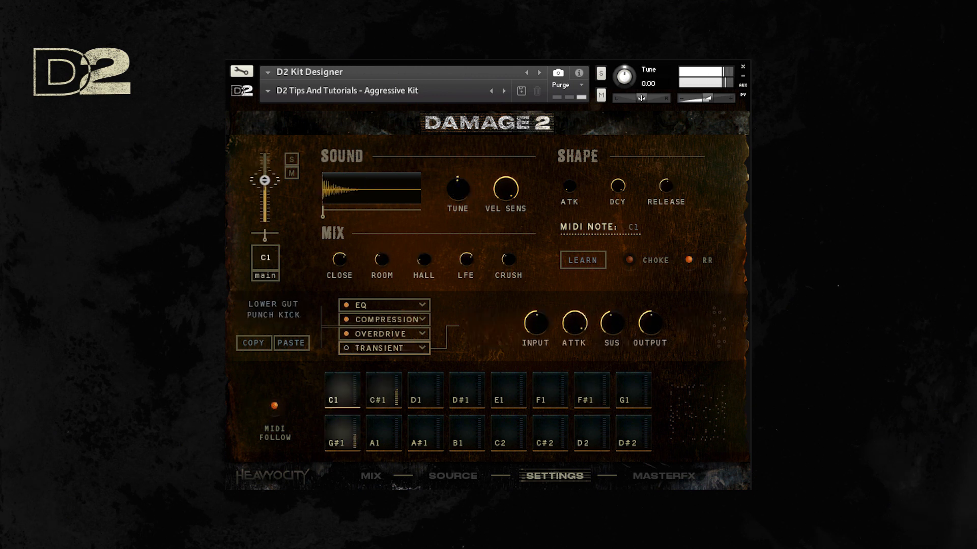
left_click(371, 476)
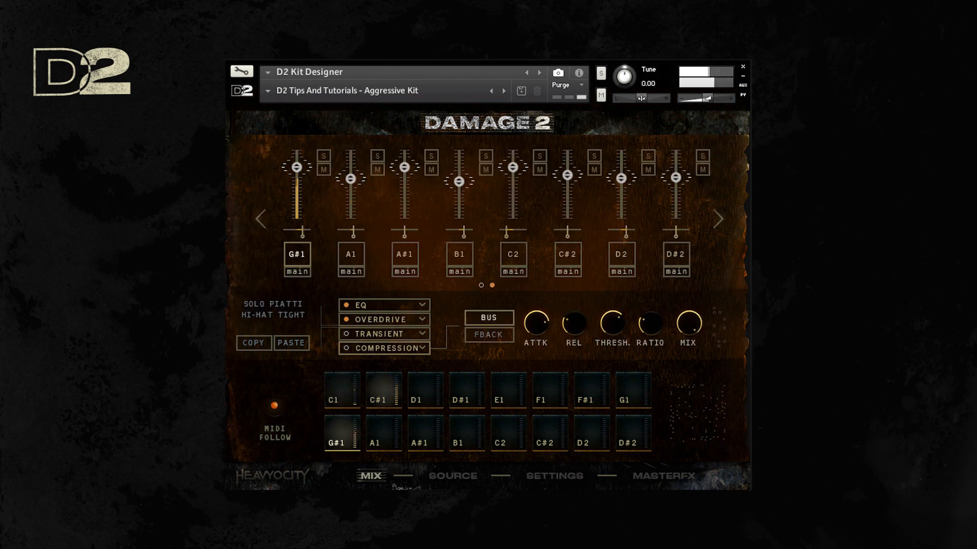
left_click(274, 406)
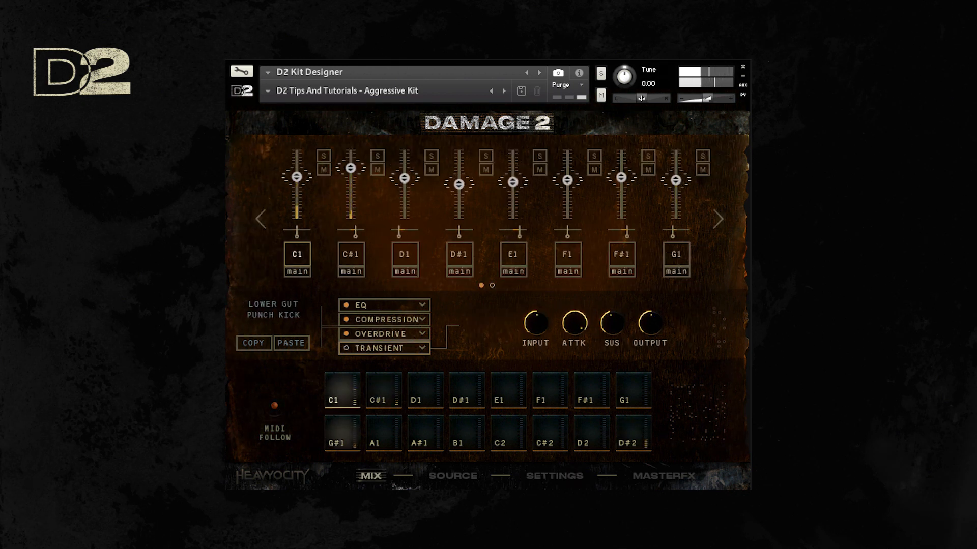
Step: Look up the source samples of the C1 and F#1 pads and compare the settings of F#1 and D1
left_click(469, 478)
left_click(581, 304)
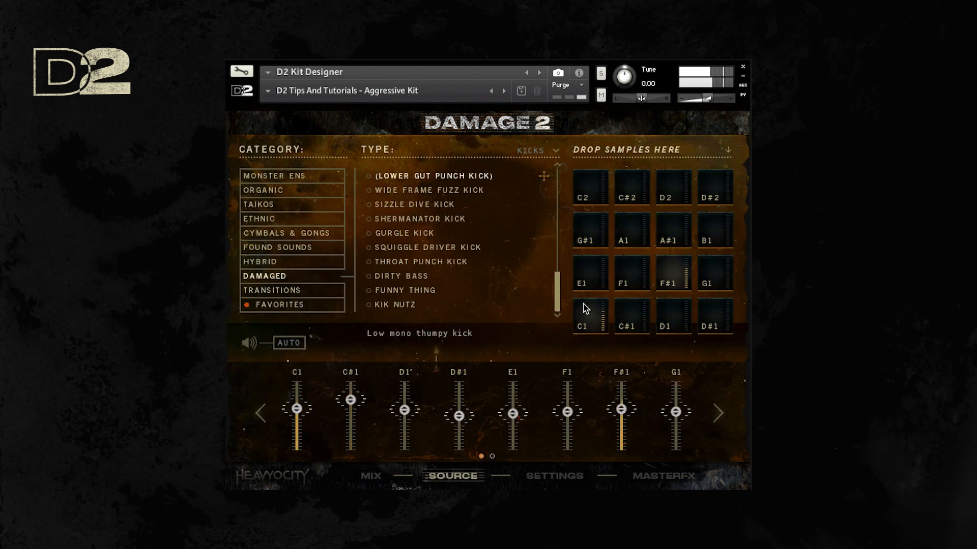
left_click(679, 277)
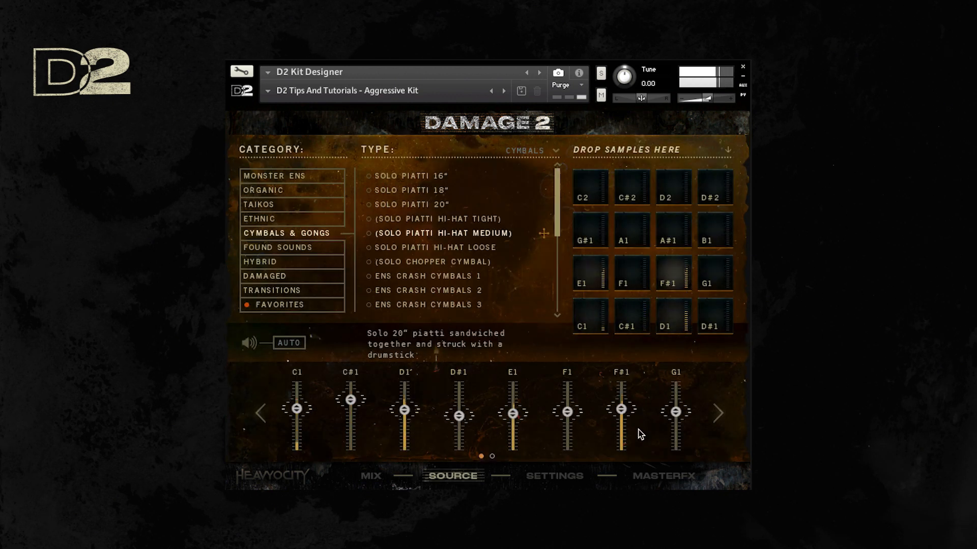
left_click(563, 478)
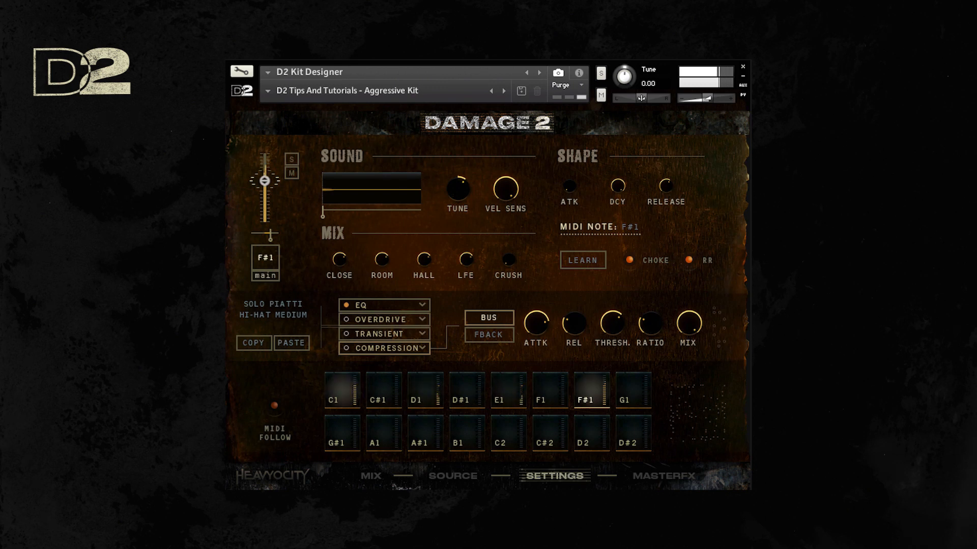
left_click(430, 395)
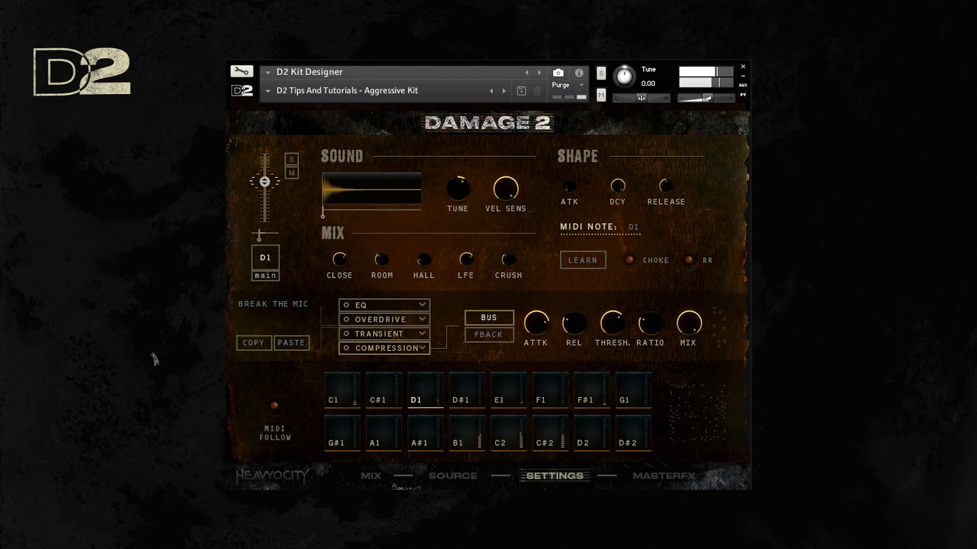